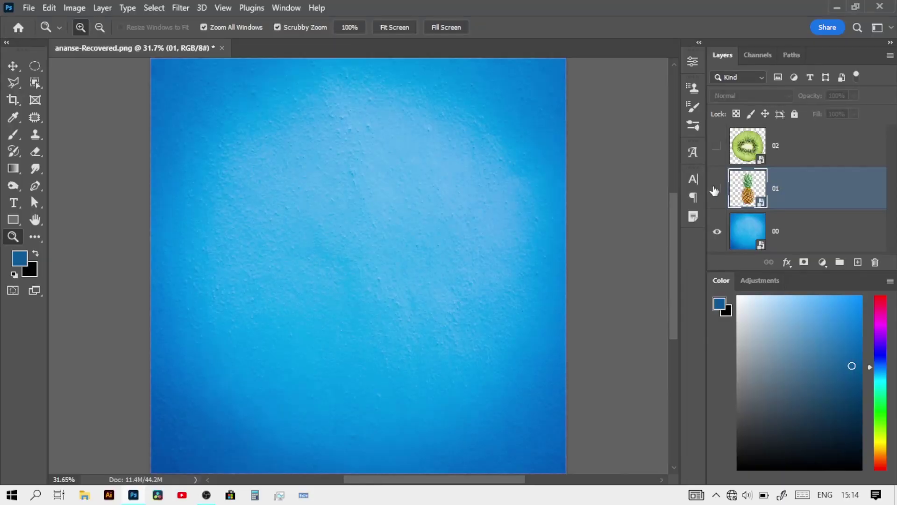
# Show pineapple layer 01 and turn a Pen path around its bottom into a selection.
pyautogui.click(717, 189)
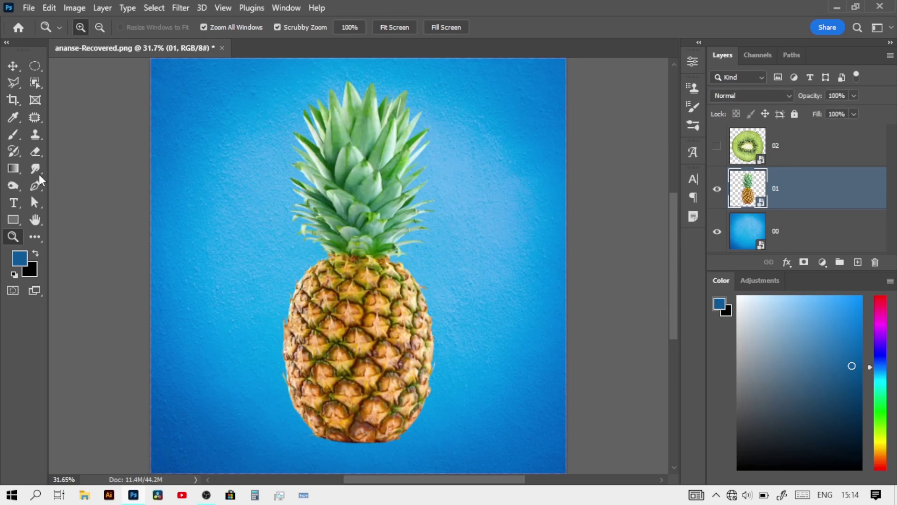
pyautogui.click(35, 186)
pyautogui.scroll(2, 275, 374)
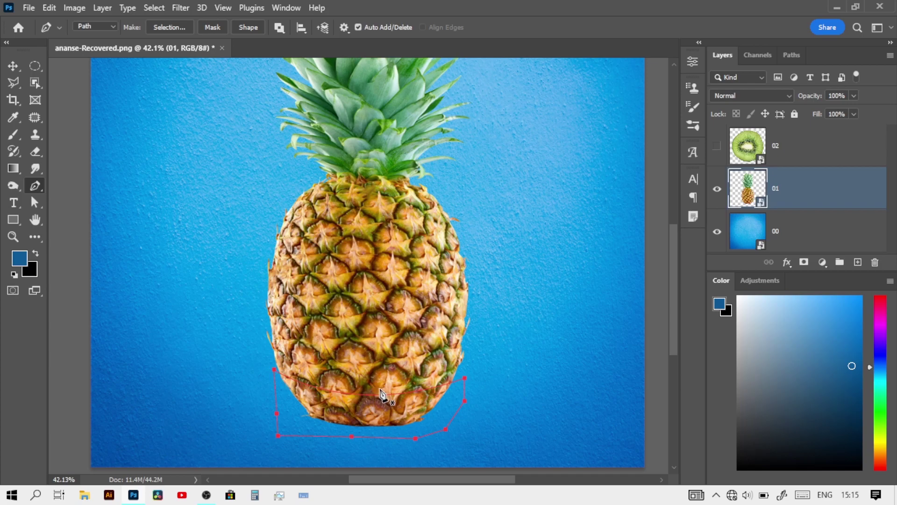
pyautogui.rightClick(433, 384)
pyautogui.click(471, 174)
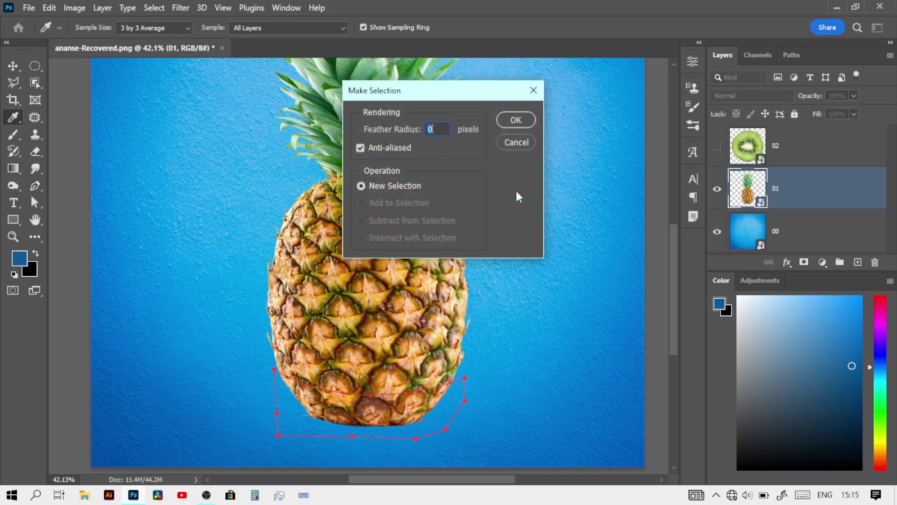
pyautogui.click(516, 121)
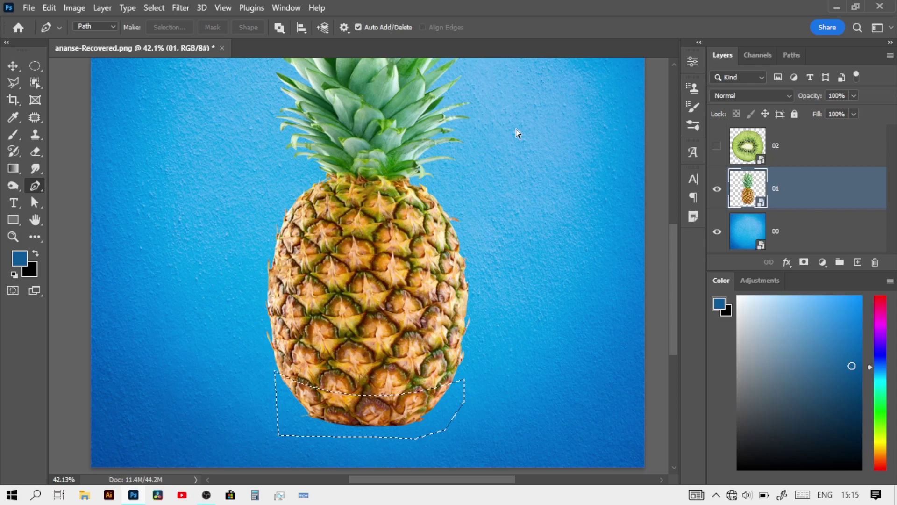
# Mask layer 01 to the bottom area, copy that piece onto hidden Layer 1, reselect layer 01.
pyautogui.click(804, 261)
pyautogui.press('v')
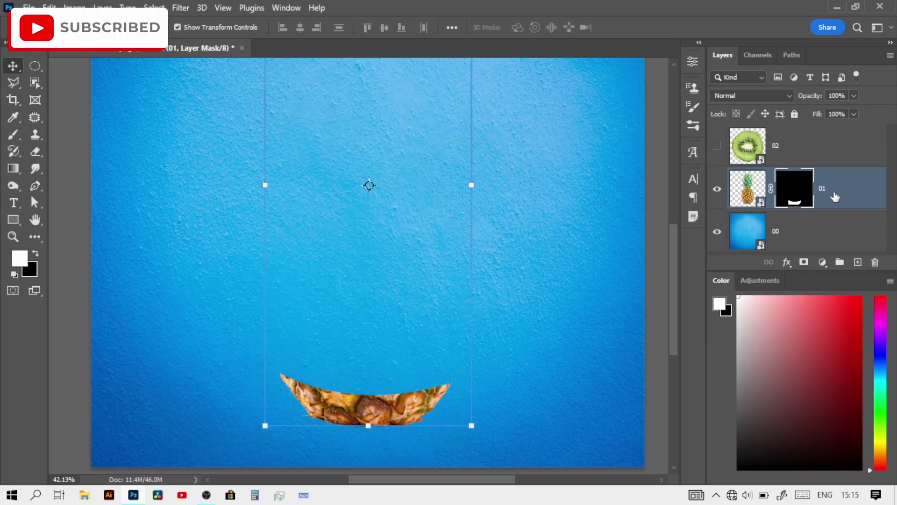
pyautogui.hotkey('ctrl', 'i')
pyautogui.rightClick(834, 192)
pyautogui.press('Escape')
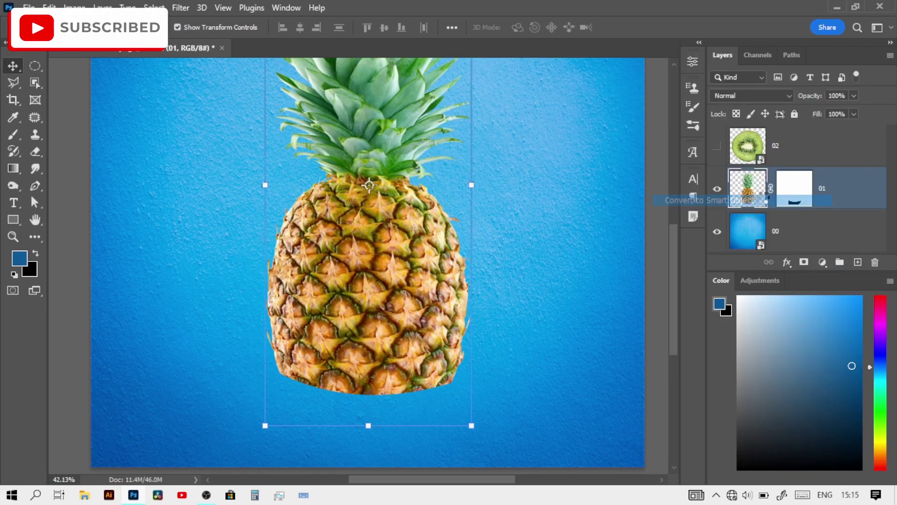
pyautogui.hotkey('ctrl', 'shift', 'j')
pyautogui.click(807, 187)
pyautogui.click(718, 231)
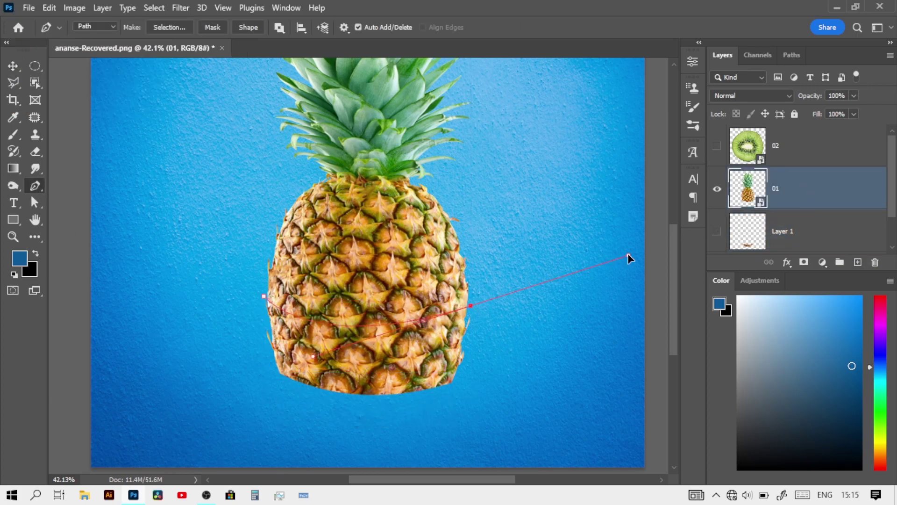
# Mask layer 01 with the lower-half path selection and invert it, leaving the crown and upper half.
pyautogui.rightClick(302, 340)
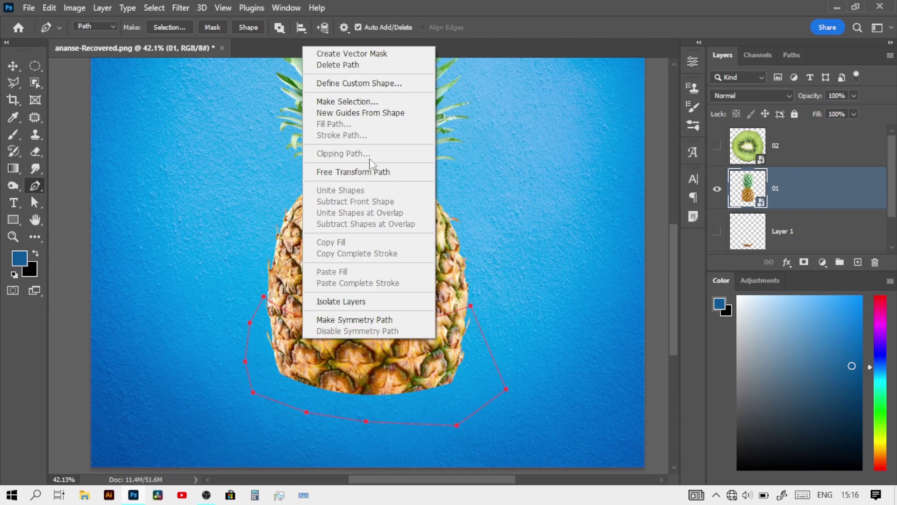
pyautogui.click(353, 98)
pyautogui.click(508, 122)
pyautogui.click(804, 261)
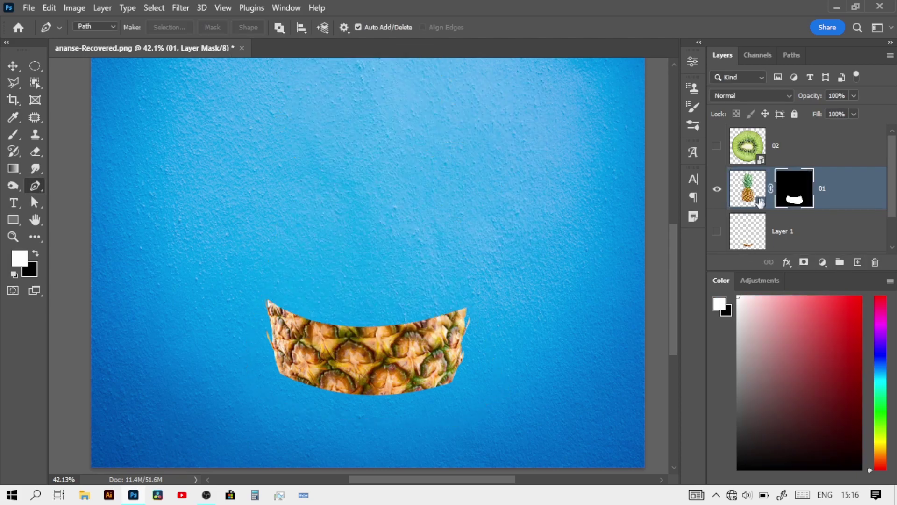
pyautogui.hotkey('ctrl', 'i')
pyautogui.rightClick(833, 196)
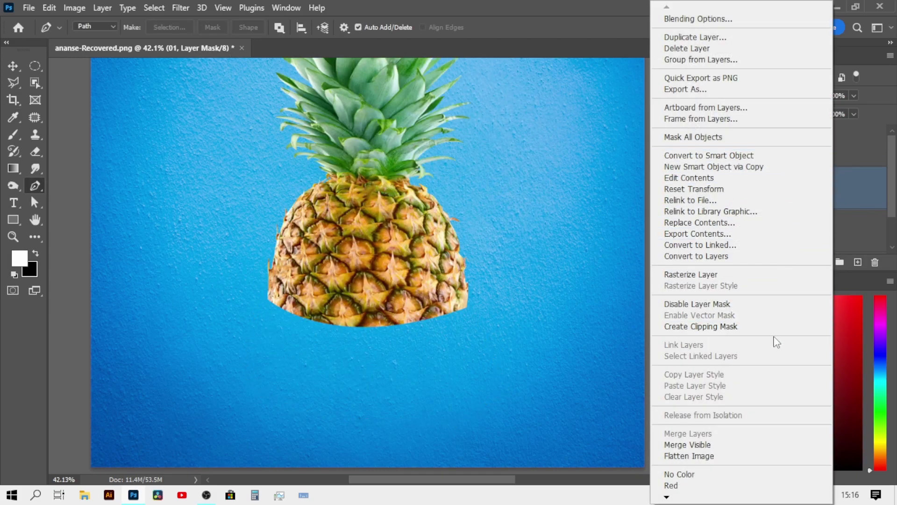
pyautogui.press('Escape')
pyautogui.click(747, 189)
pyautogui.rightClick(833, 196)
pyautogui.press('Escape')
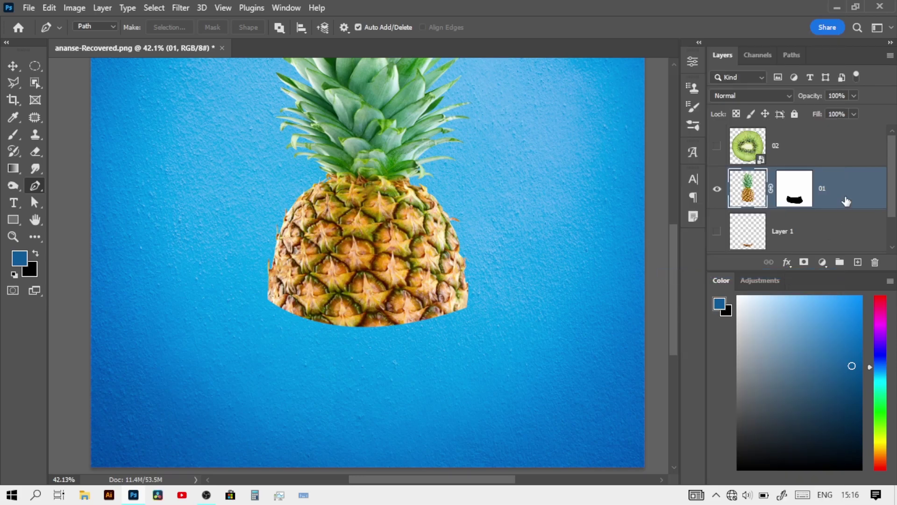
pyautogui.rightClick(847, 201)
pyautogui.click(806, 200)
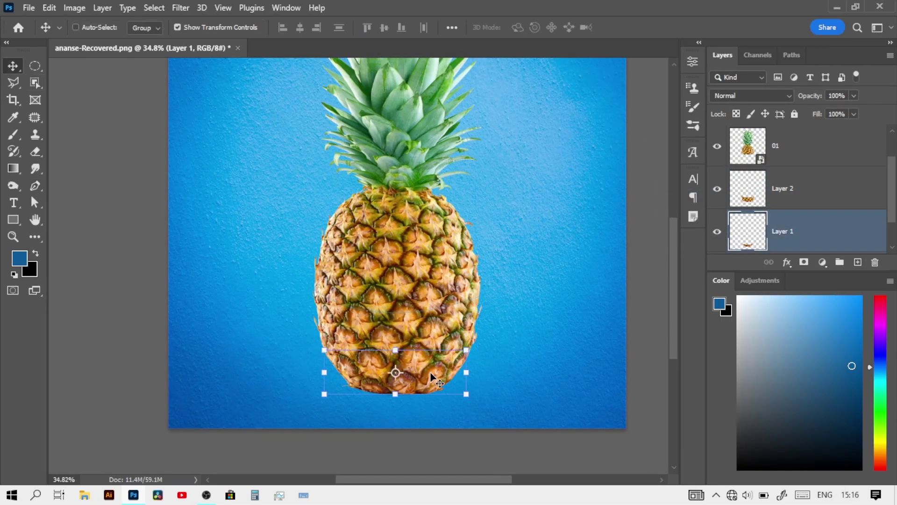
# Shift the bottom pineapple piece down and tilt the middle piece to open gaps.
pyautogui.moveTo(431, 377); pyautogui.dragTo(430, 384)
pyautogui.hotkey('alt', ']')
pyautogui.hotkey('ctrl', 't')
pyautogui.moveTo(460, 318)
pyautogui.mouseDown()
pyautogui.moveTo(472, 322)
pyautogui.moveTo(460, 358)
pyautogui.moveTo(467, 327)
pyautogui.moveTo(439, 320)
pyautogui.mouseUp()
pyautogui.press('Return')
pyautogui.hotkey('ctrl', 't')
pyautogui.press('Return')
# Try rotating the top piece layer 01 about 4°, then cancel the rotation.
pyautogui.hotkey('alt', ']')
pyautogui.hotkey('ctrl', 't')
pyautogui.moveTo(495, 358); pyautogui.dragTo(427, 322)
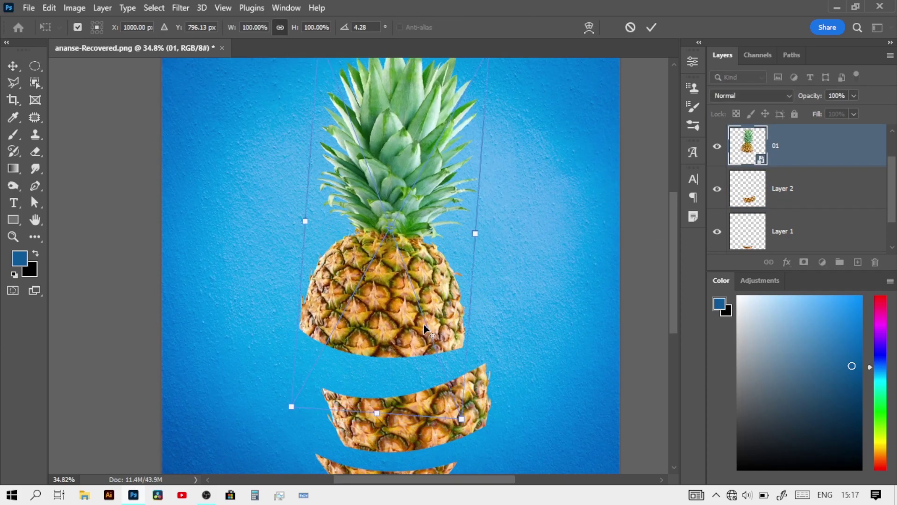
pyautogui.scroll(-2, 425, 324)
pyautogui.hotkey('alt', 'space')
pyautogui.press('Escape')
pyautogui.press('Escape')
# Convert the middle piece layer, Layer 2, to a Smart Object.
pyautogui.click(845, 204)
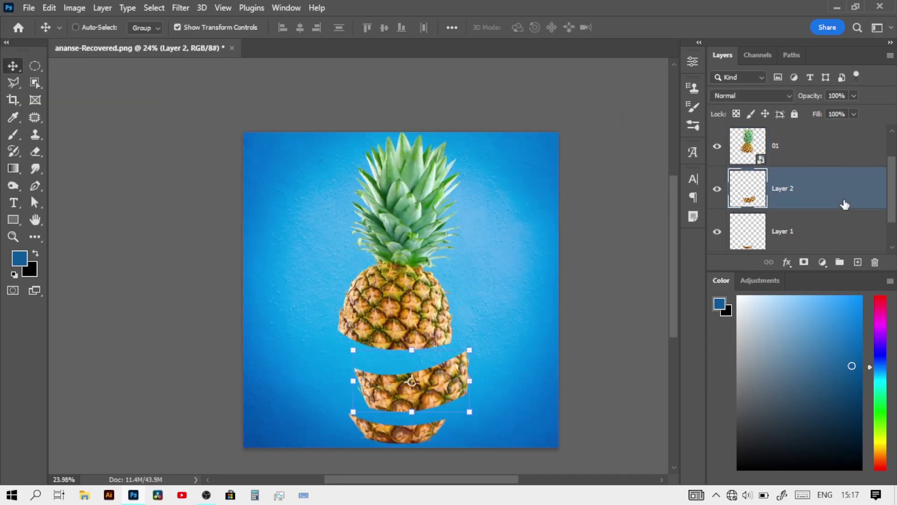
pyautogui.click(824, 232)
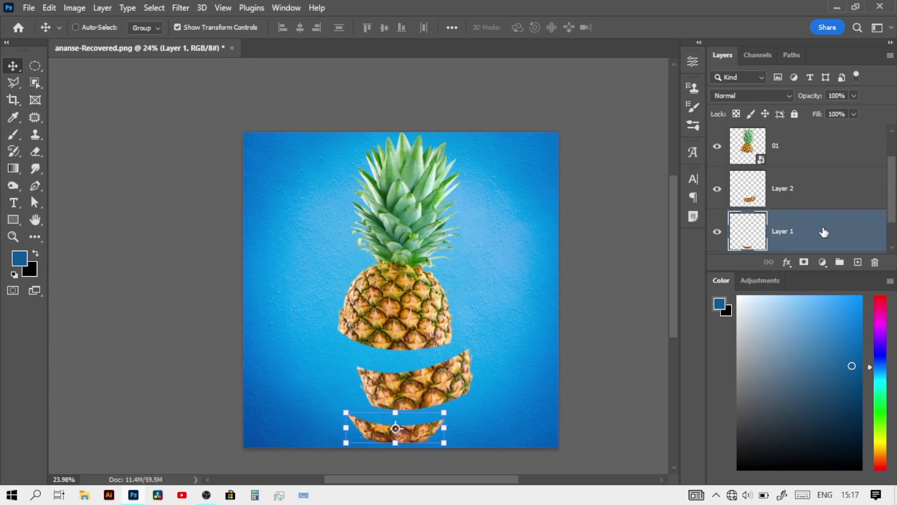
pyautogui.rightClick(834, 194)
pyautogui.click(802, 201)
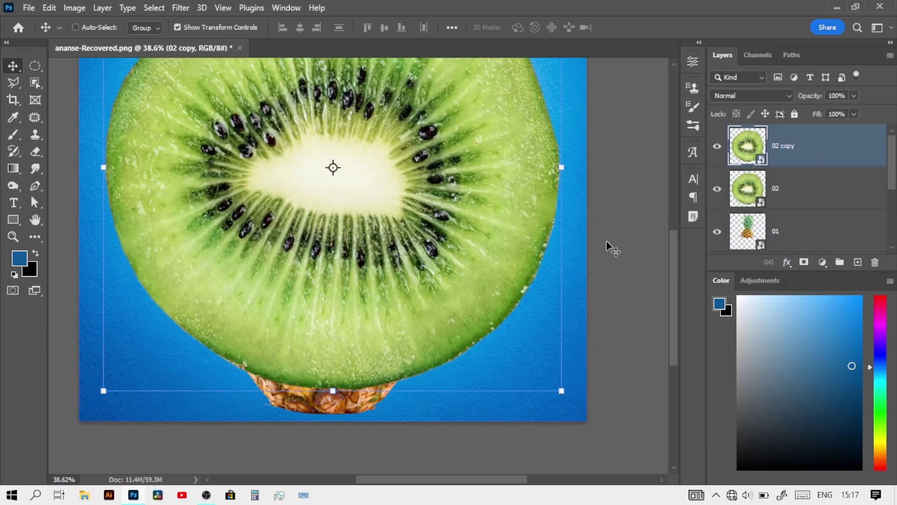
# Hide 02 copy and squash kiwi layer 02 into a thin disc tilted about 3.5° on the lower pineapple.
pyautogui.click(716, 145)
pyautogui.click(807, 190)
pyautogui.hotkey('ctrl', 't')
pyautogui.moveTo(503, 184); pyautogui.dragTo(511, 317)
pyautogui.scroll(5, 503, 259)
pyautogui.moveTo(288, 317); pyautogui.dragTo(233, 317)
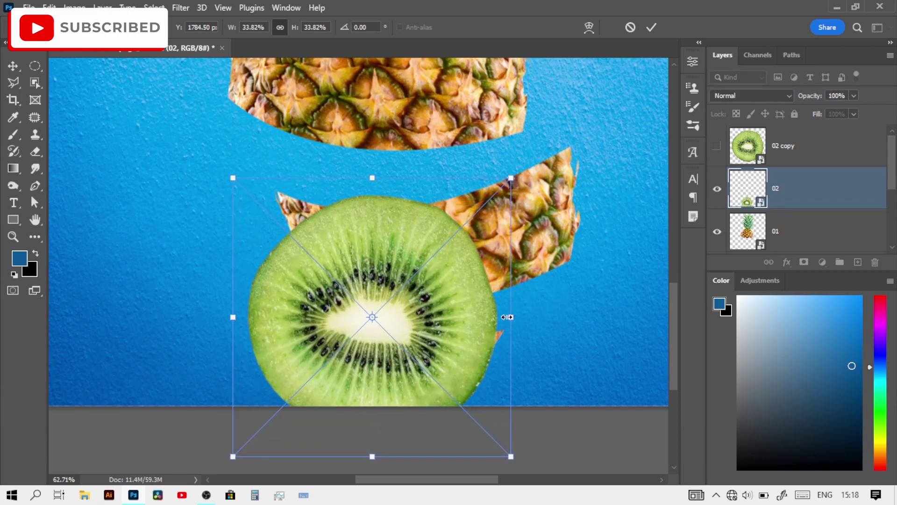
pyautogui.moveTo(510, 317); pyautogui.dragTo(515, 317)
pyautogui.moveTo(376, 174); pyautogui.dragTo(378, 210)
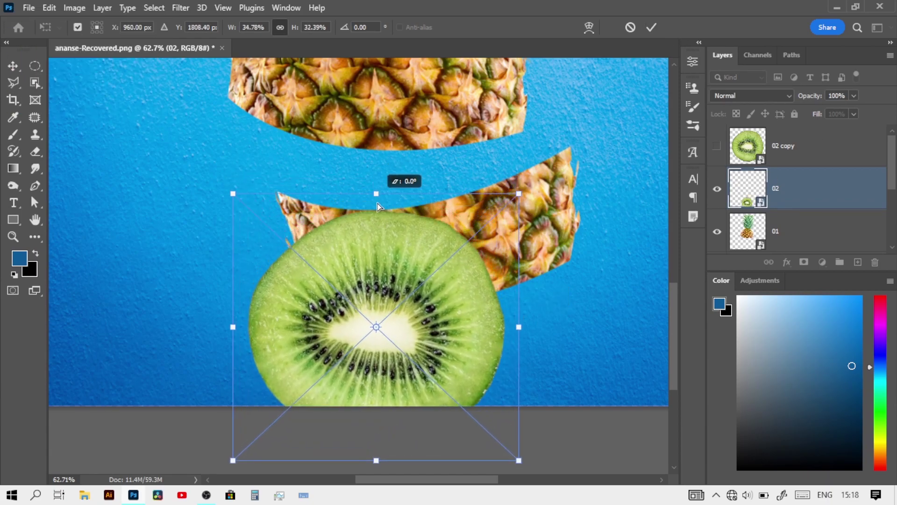
pyautogui.moveTo(377, 461); pyautogui.dragTo(378, 296)
pyautogui.moveTo(430, 229); pyautogui.dragTo(431, 299)
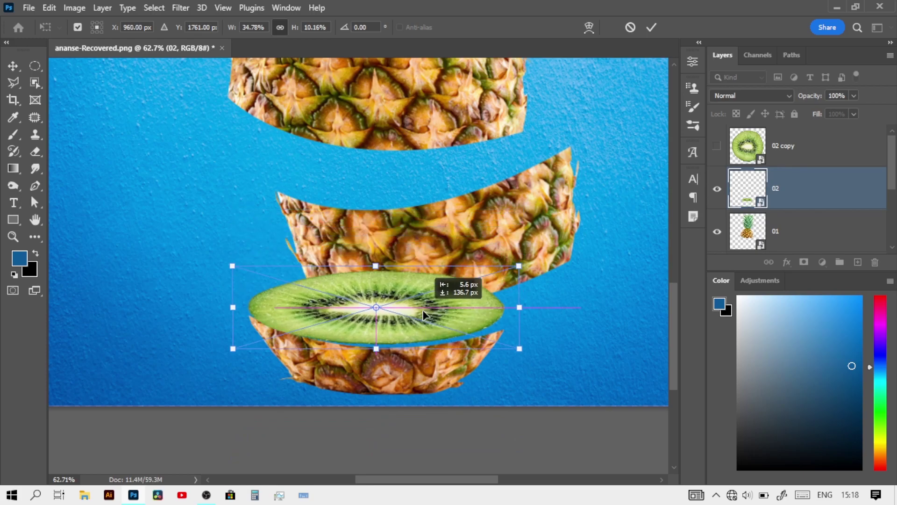
pyautogui.moveTo(528, 318); pyautogui.dragTo(524, 307)
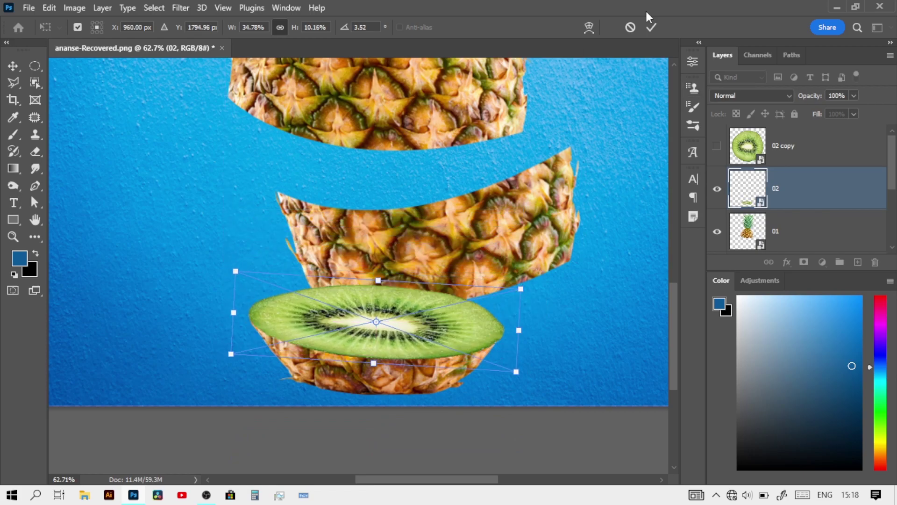
pyautogui.click(651, 28)
# Lower the kiwi's fill and warp its lower-left and right edges to fit the pineapple.
pyautogui.moveTo(823, 115); pyautogui.dragTo(816, 117)
pyautogui.scroll(3, 405, 369)
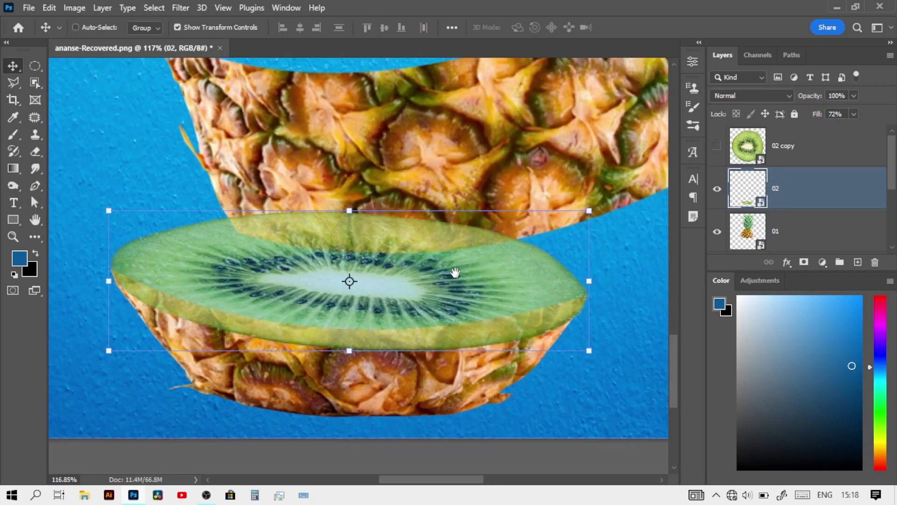
pyautogui.hotkey('ctrl', 't')
pyautogui.rightClick(438, 224)
pyautogui.click(463, 299)
pyautogui.moveTo(205, 320); pyautogui.dragTo(180, 303)
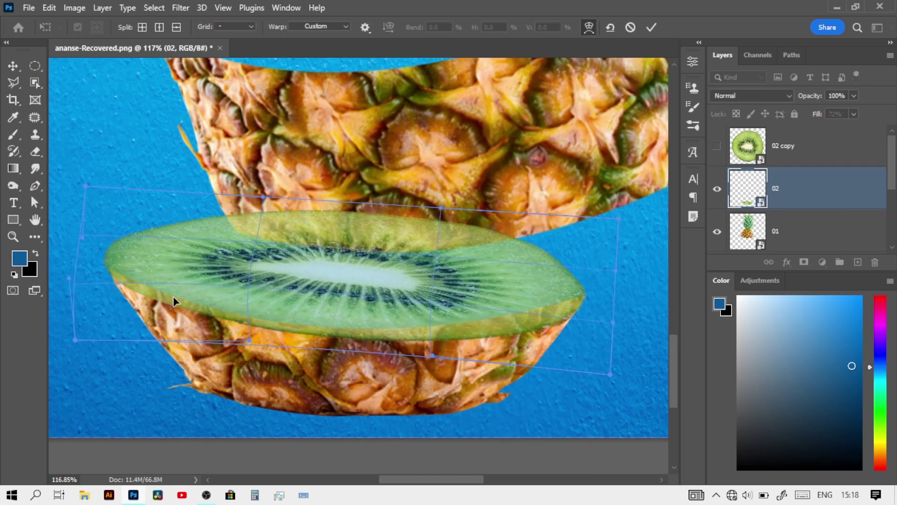
pyautogui.moveTo(557, 315); pyautogui.dragTo(572, 318)
pyautogui.click(651, 27)
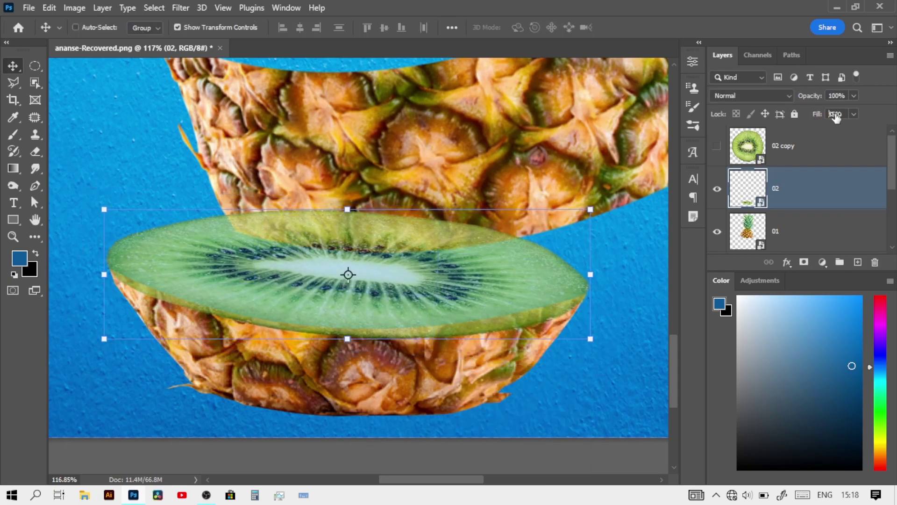
pyautogui.scroll(-3, 371, 260)
# Duplicate the kiwi layer as 02 copy 2.
pyautogui.scroll(3, 441, 259)
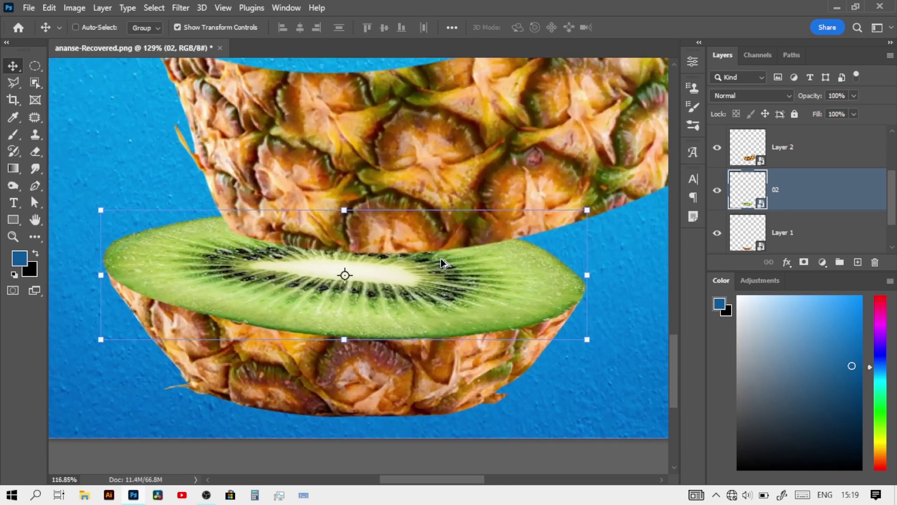
pyautogui.scroll(-3, 441, 259)
pyautogui.scroll(2, 791, 176)
pyautogui.rightClick(791, 152)
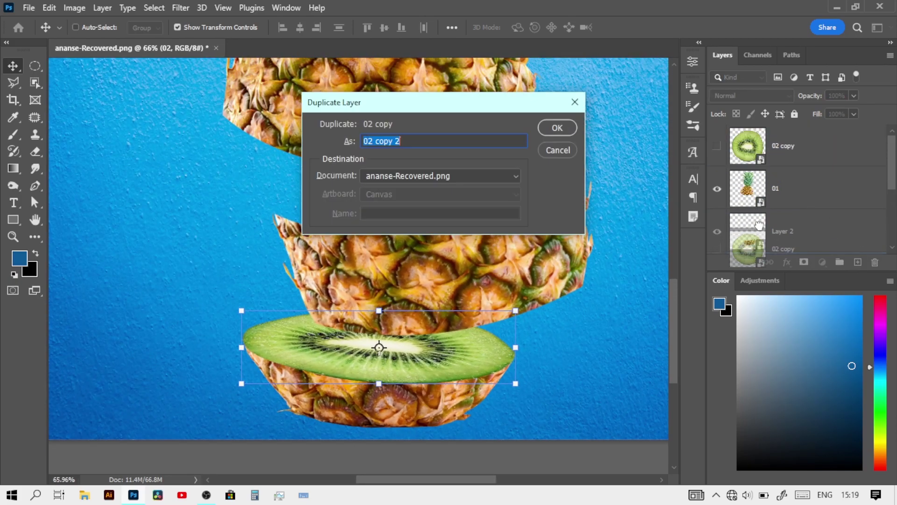
pyautogui.press('Return')
pyautogui.scroll(3, 551, 182)
pyautogui.scroll(-5, 552, 182)
# Shrink, turn and position the kiwi copy, squashing it into a thin slice.
pyautogui.hotkey('ctrl', 't')
pyautogui.moveTo(575, 201)
pyautogui.mouseDown()
pyautogui.moveTo(543, 216)
pyautogui.moveTo(511, 210)
pyautogui.mouseUp()
pyautogui.moveTo(399, 212); pyautogui.dragTo(491, 251)
pyautogui.scroll(3, 485, 196)
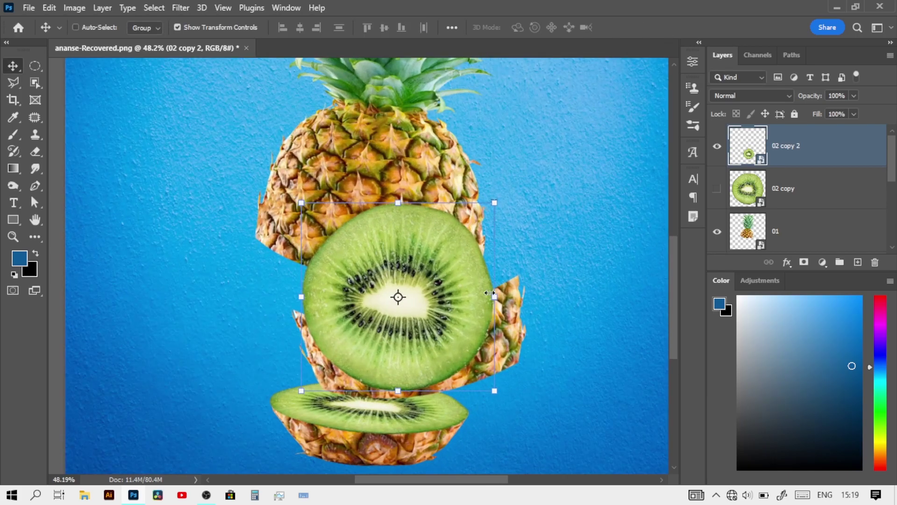
pyautogui.scroll(2, 396, 297)
pyautogui.moveTo(341, 296); pyautogui.dragTo(331, 311)
pyautogui.moveTo(504, 131)
pyautogui.mouseDown()
pyautogui.moveTo(501, 120)
pyautogui.moveTo(436, 245)
pyautogui.moveTo(557, 260)
pyautogui.moveTo(160, 324)
pyautogui.mouseUp()
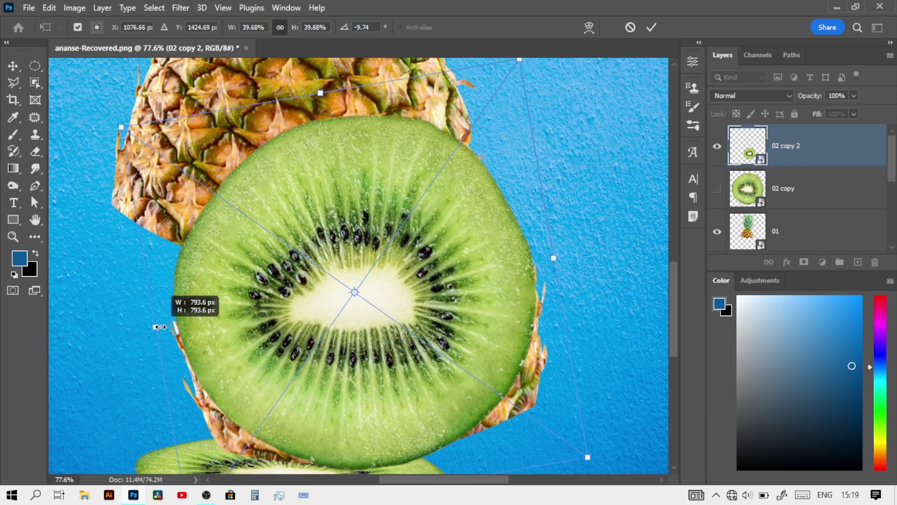
pyautogui.scroll(-2, 370, 230)
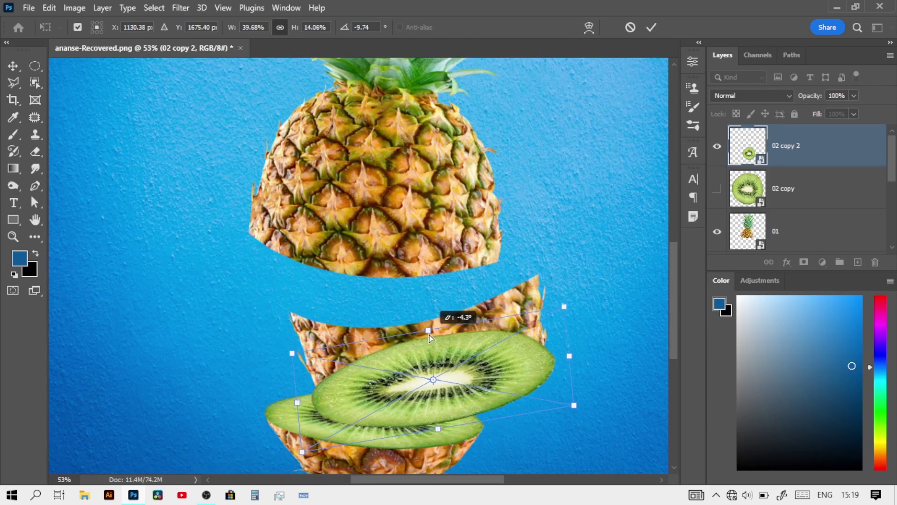
pyautogui.moveTo(392, 161)
pyautogui.mouseDown()
pyautogui.moveTo(430, 335)
pyautogui.moveTo(423, 273)
pyautogui.mouseUp()
pyautogui.moveTo(553, 265)
pyautogui.mouseDown()
pyautogui.moveTo(596, 262)
pyautogui.moveTo(558, 252)
pyautogui.mouseUp()
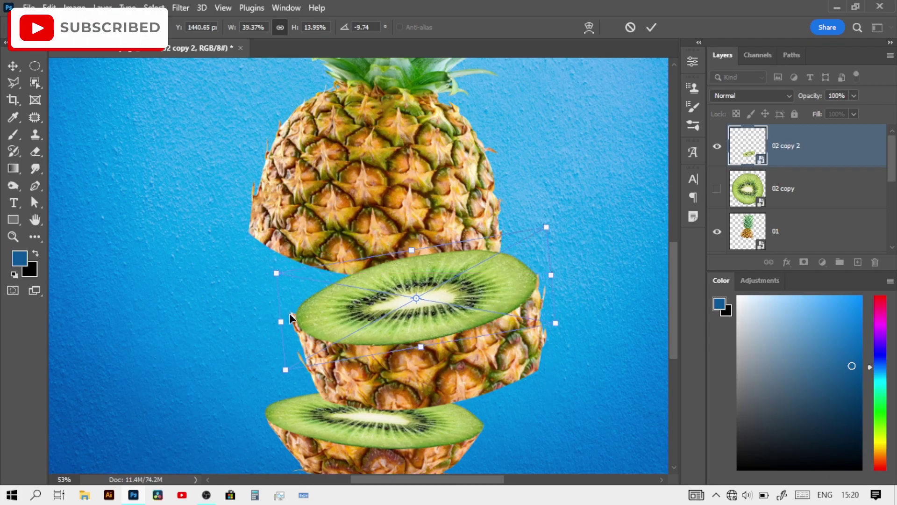
# Warp the kiwi slice, then tilt it to match the pineapple cut.
pyautogui.scroll(3, 292, 317)
pyautogui.rightClick(413, 299)
pyautogui.click(436, 179)
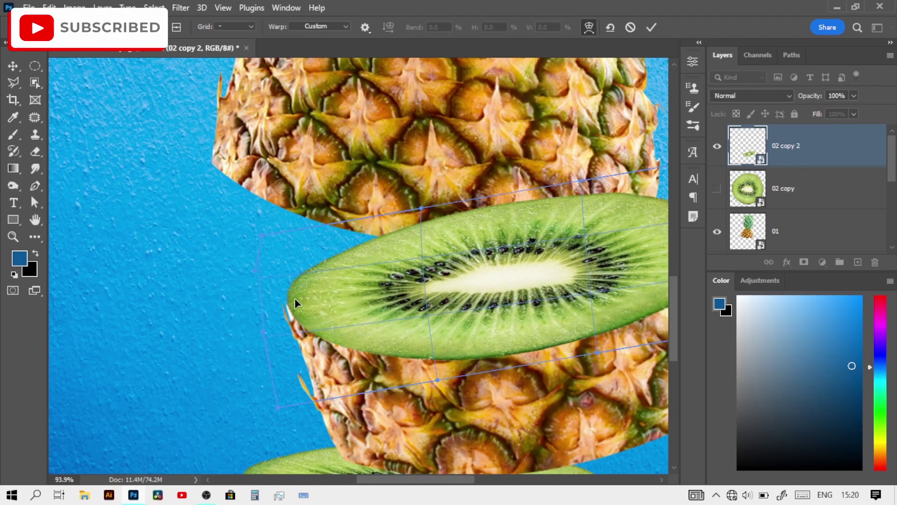
pyautogui.hscroll(5, 374, 297)
pyautogui.press('Return')
pyautogui.hotkey('ctrl', 't')
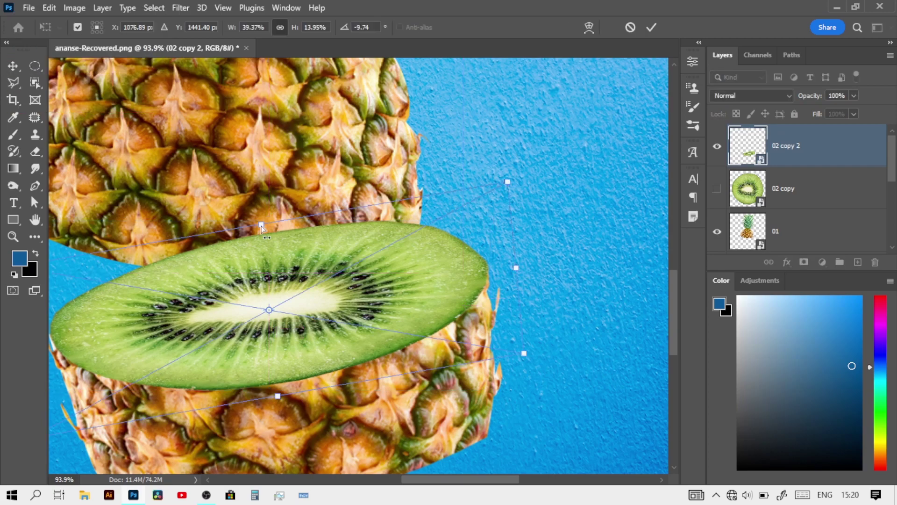
pyautogui.moveTo(262, 225); pyautogui.dragTo(264, 261)
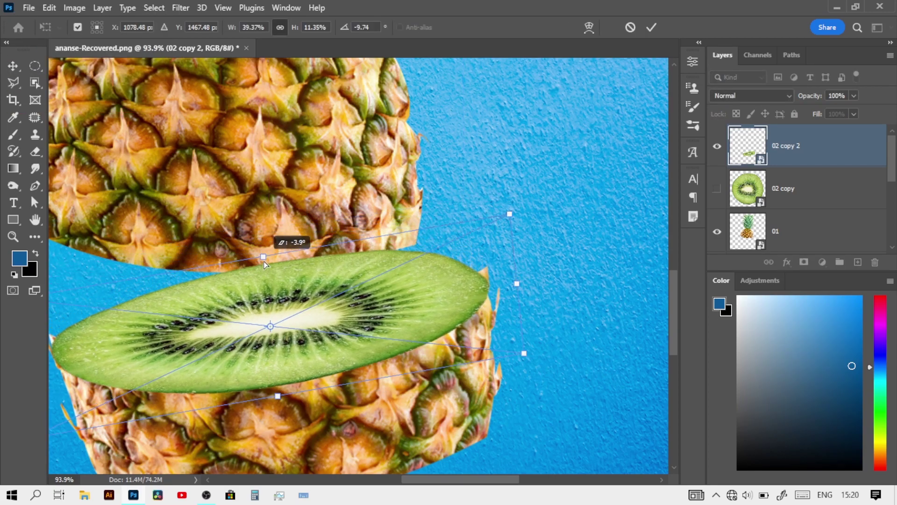
pyautogui.click(651, 27)
# Nudge the kiwi slice into place and set its layer fill to 66%.
pyautogui.moveTo(391, 270); pyautogui.dragTo(393, 269)
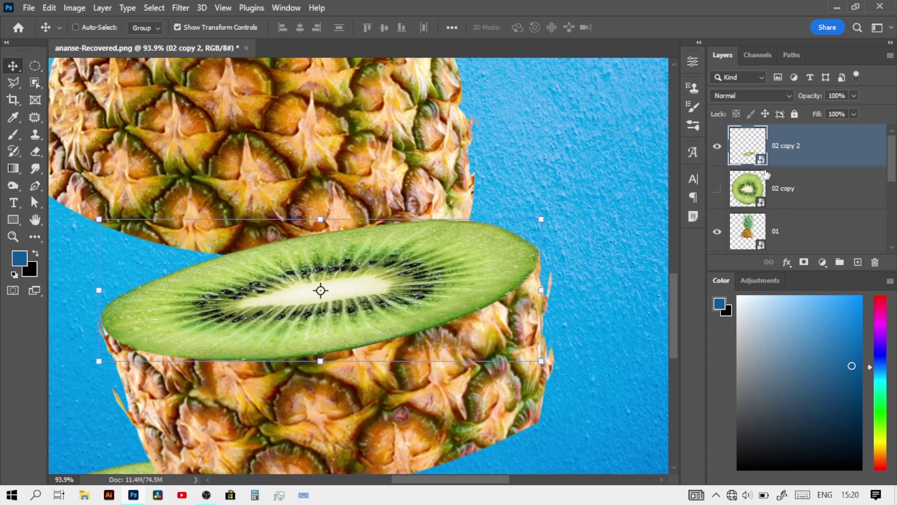
pyautogui.write('66')
pyautogui.press('Return')
pyautogui.hotkey('ctrl', 't')
# Warp the kiwi with a split mesh to bend its right edge, then restore full fill.
pyautogui.rightClick(482, 259)
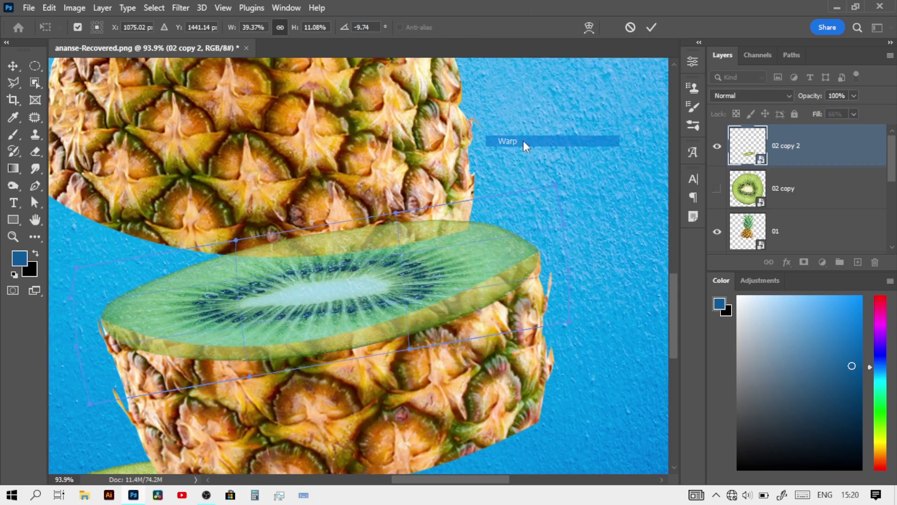
pyautogui.click(523, 141)
pyautogui.scroll(2, 453, 304)
pyautogui.rightClick(452, 305)
pyautogui.click(514, 190)
pyautogui.rightClick(495, 280)
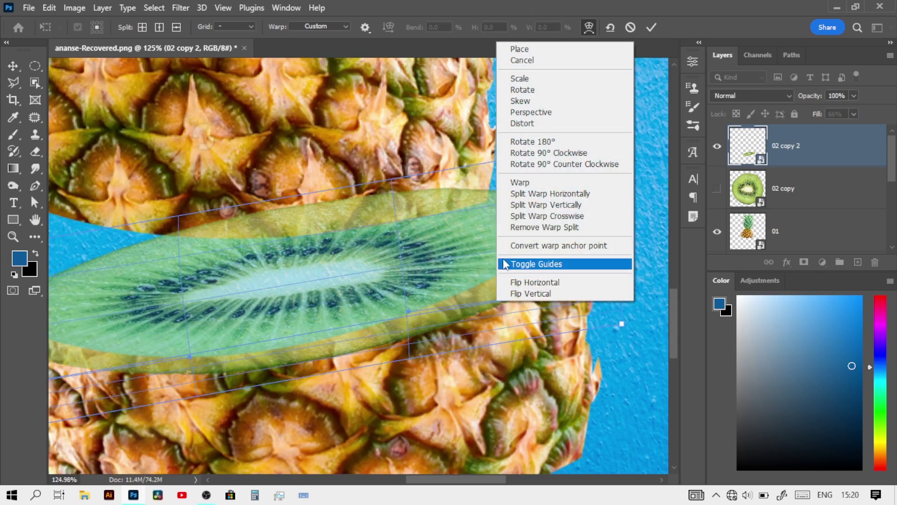
pyautogui.click(537, 204)
pyautogui.moveTo(512, 305); pyautogui.dragTo(512, 294)
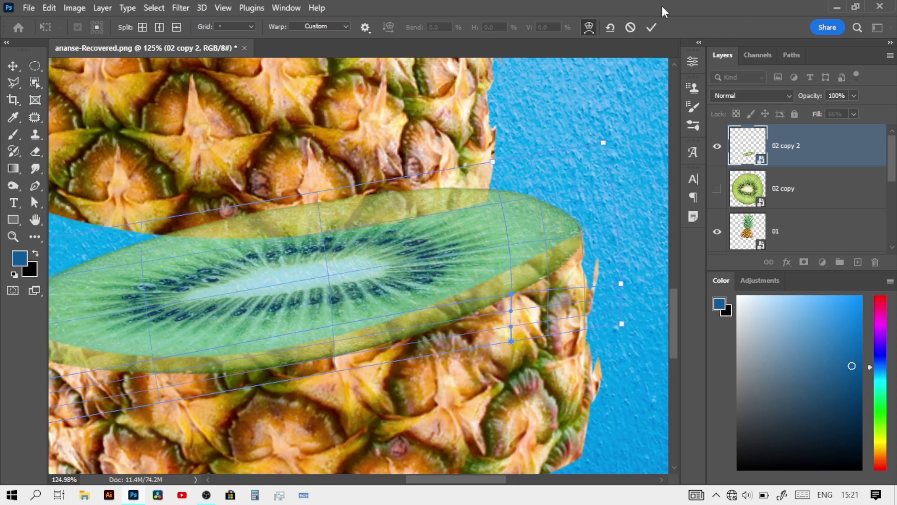
pyautogui.press('Return')
pyautogui.hotkey('ctrl', '0')
pyautogui.hotkey('shift', '0')
pyautogui.scroll(-5, 433, 225)
# Move the kiwi slice layer below the pineapple and delete the unused 02 copy layer.
pyautogui.moveTo(794, 145); pyautogui.dragTo(794, 250)
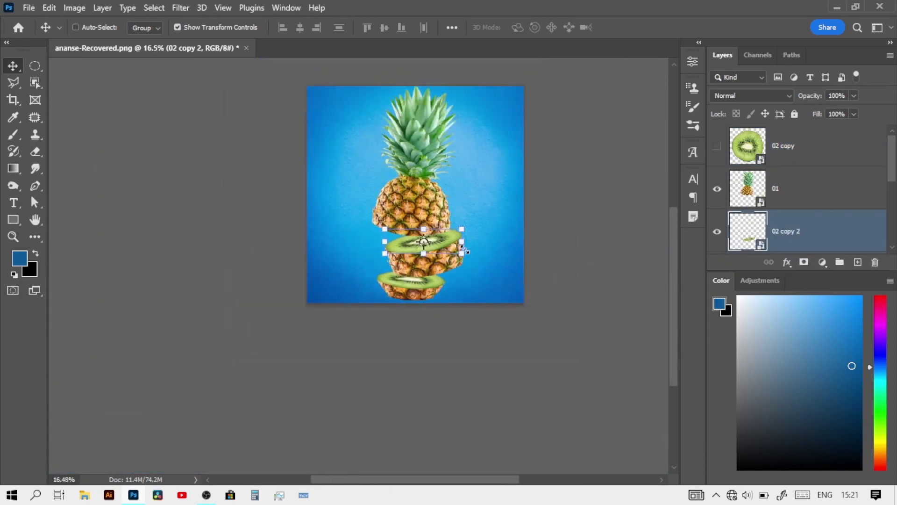
pyautogui.click(794, 146)
pyautogui.click(875, 262)
pyautogui.hotkey('ctrl', 'alt', 'a')
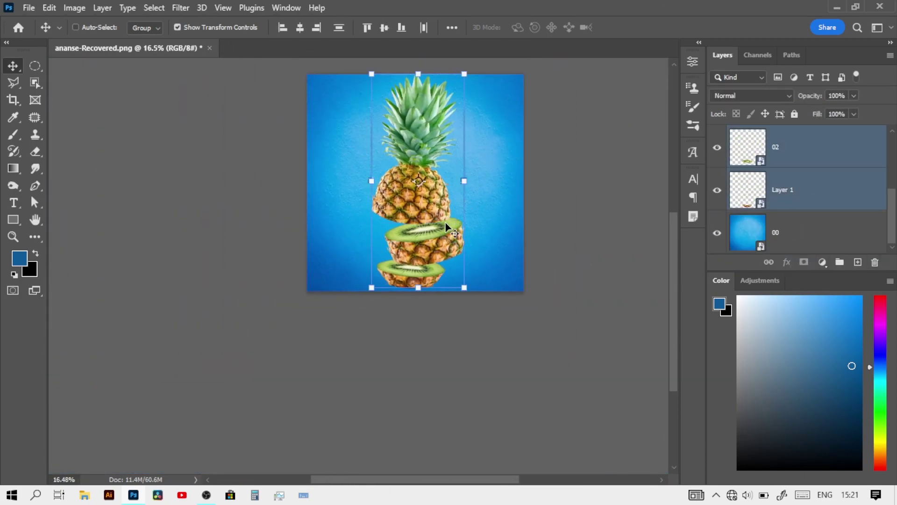
# Select Layer 1, the bottom slice, and open the Adjustments list.
pyautogui.hotkey('ctrl', '0')
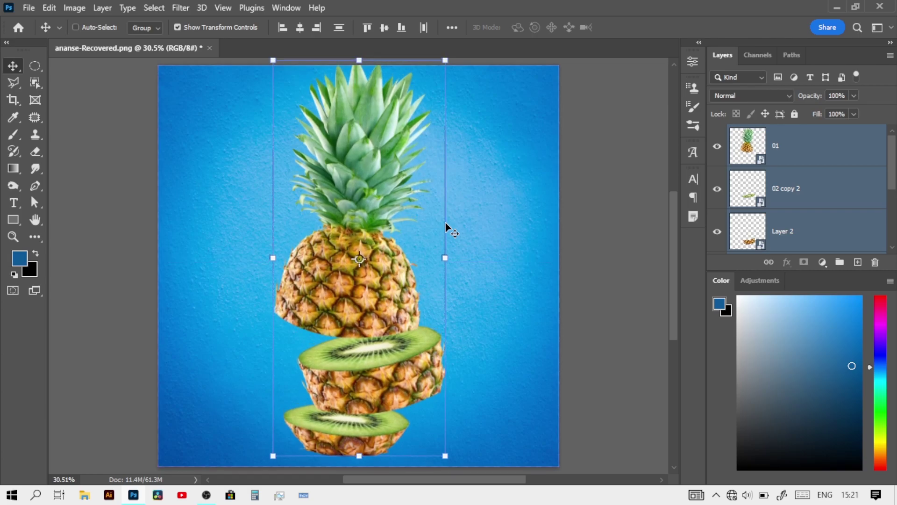
pyautogui.scroll(-3, 779, 183)
pyautogui.click(778, 187)
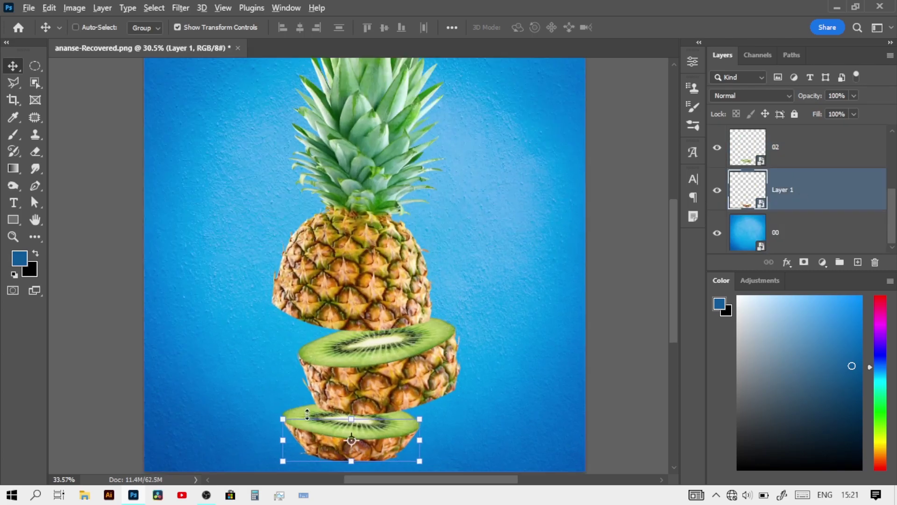
pyautogui.scroll(5, 413, 338)
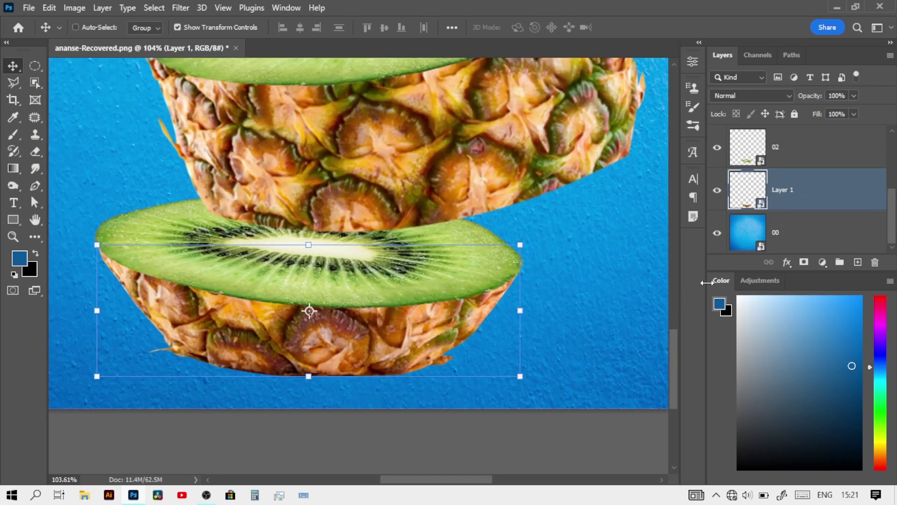
pyautogui.click(760, 280)
# Add clipped Exposure 1 at -1.48, invert its mask and brush shadows onto the bottom slice.
pyautogui.click(790, 310)
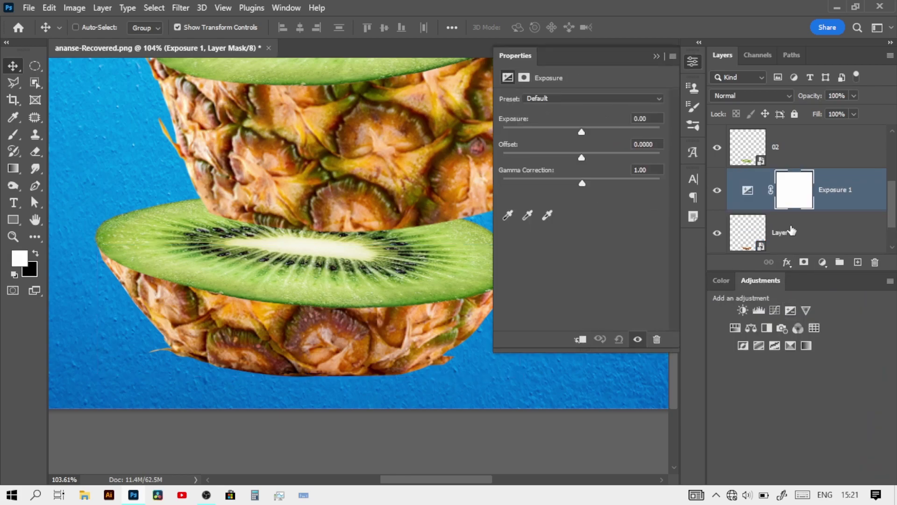
pyautogui.moveTo(581, 132)
pyautogui.mouseDown()
pyautogui.moveTo(566, 131)
pyautogui.moveTo(591, 183)
pyautogui.moveTo(564, 132)
pyautogui.mouseUp()
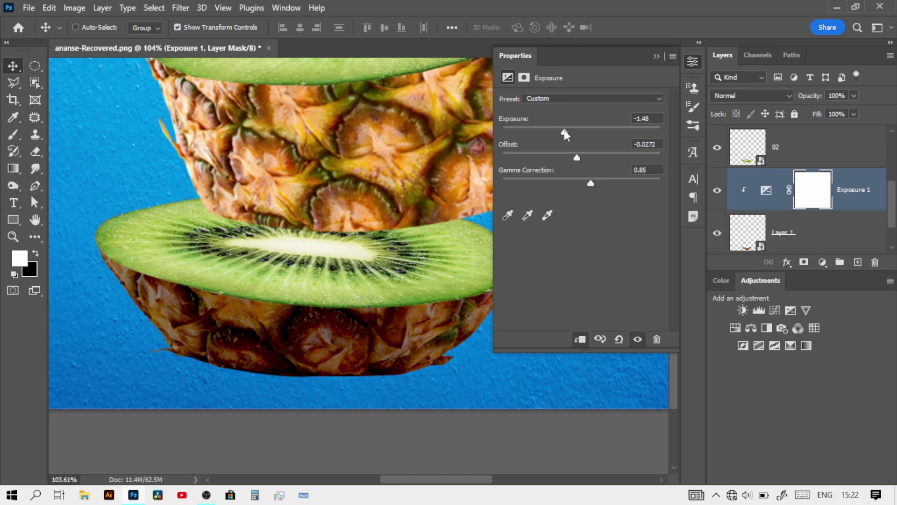
pyautogui.click(657, 56)
pyautogui.hotkey('ctrl', 'i')
pyautogui.rightClick(201, 250)
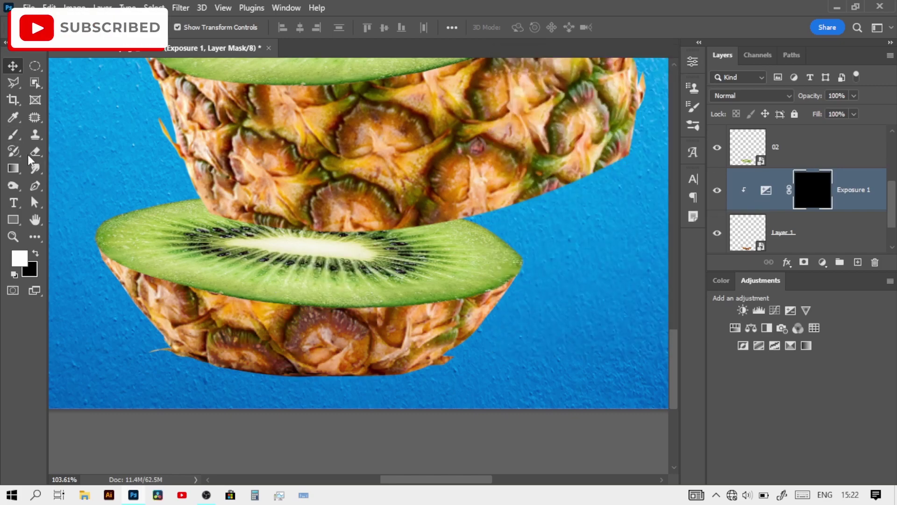
pyautogui.press('b')
pyautogui.rightClick(255, 205)
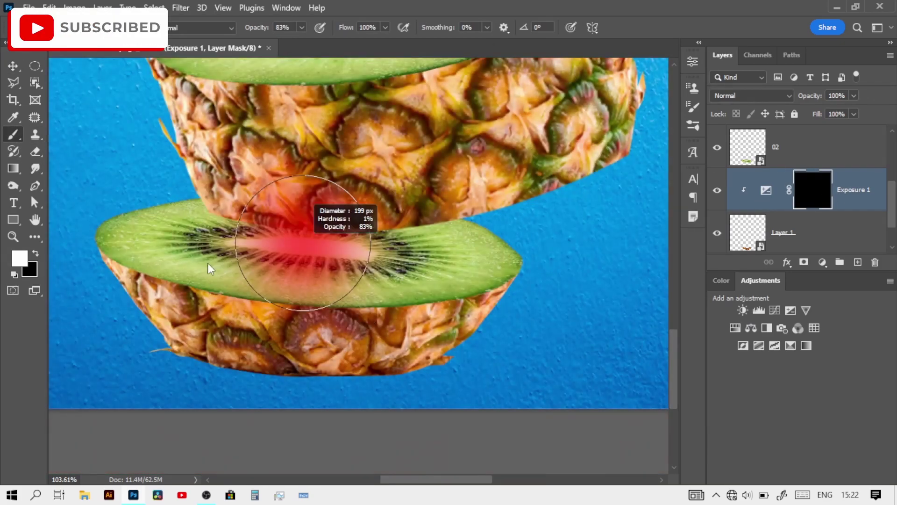
pyautogui.click(283, 27)
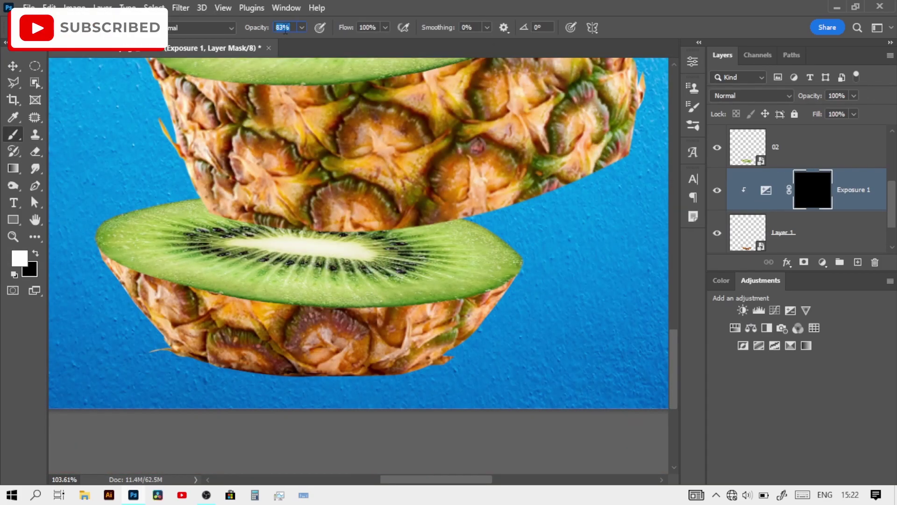
pyautogui.moveTo(476, 327)
pyautogui.mouseDown()
pyautogui.moveTo(410, 384)
pyautogui.moveTo(485, 320)
pyautogui.mouseUp()
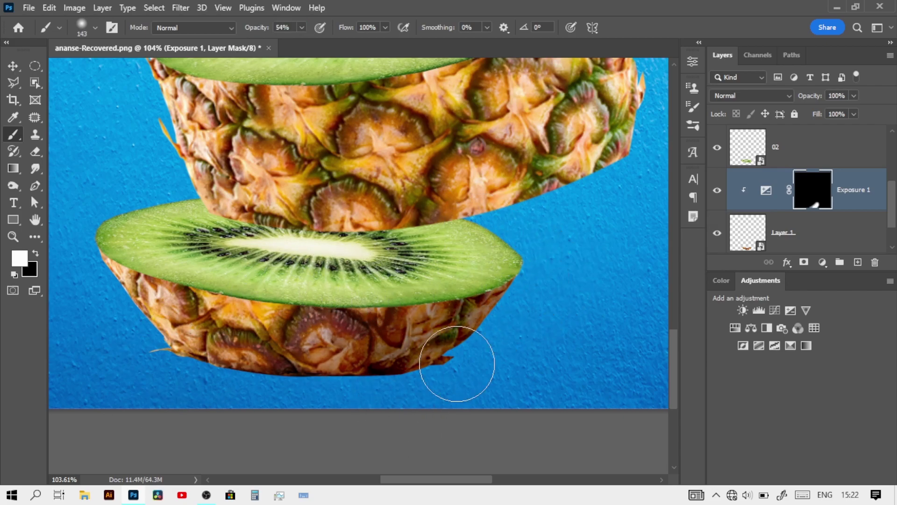
pyautogui.scroll(-2, 458, 364)
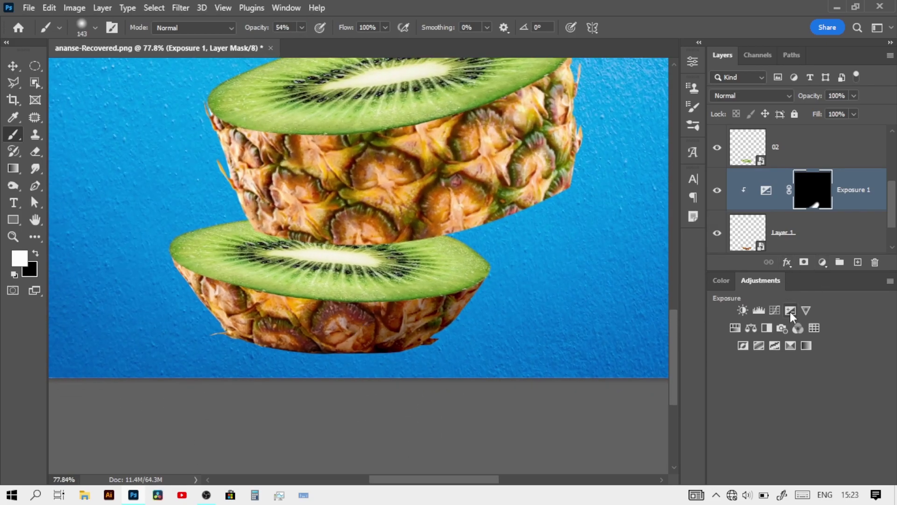
# Add Exposure 2 at +1.31 with an inverted mask, then group the exposure layers into Group 1.
pyautogui.click(790, 311)
pyautogui.moveTo(582, 127)
pyautogui.mouseDown()
pyautogui.moveTo(597, 132)
pyautogui.moveTo(581, 159)
pyautogui.mouseUp()
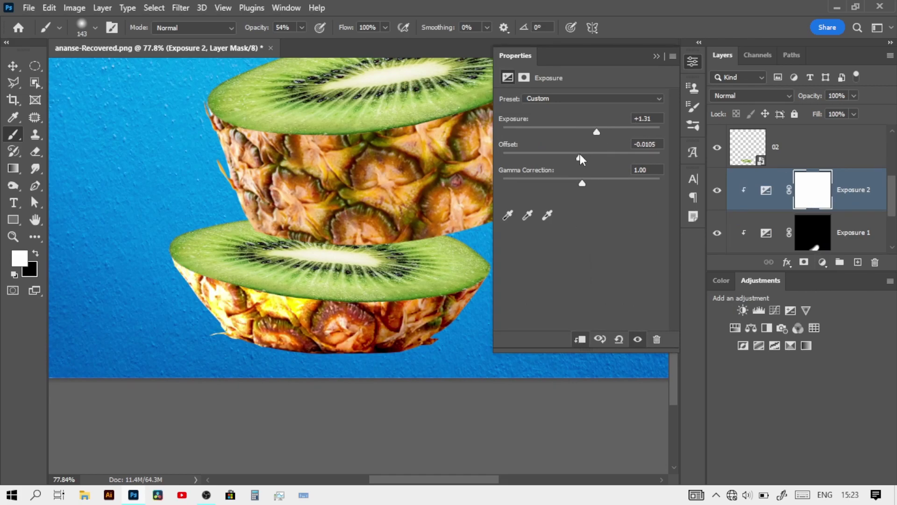
pyautogui.click(693, 62)
pyautogui.hotkey('ctrl', 'i')
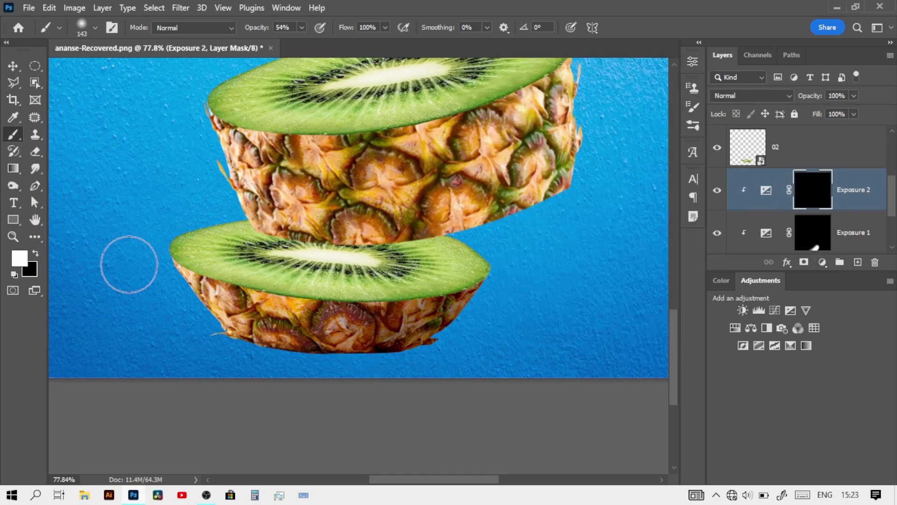
pyautogui.press('[')
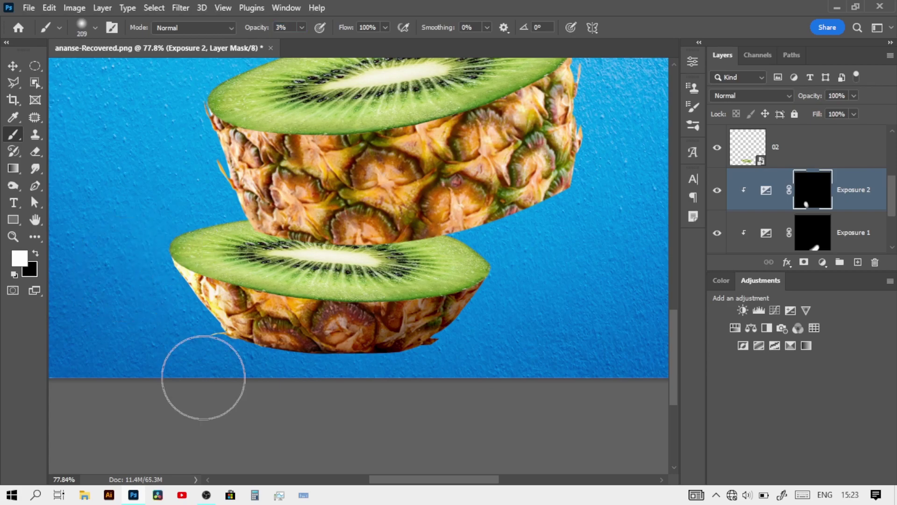
pyautogui.scroll(-2, 203, 377)
pyautogui.click(839, 263)
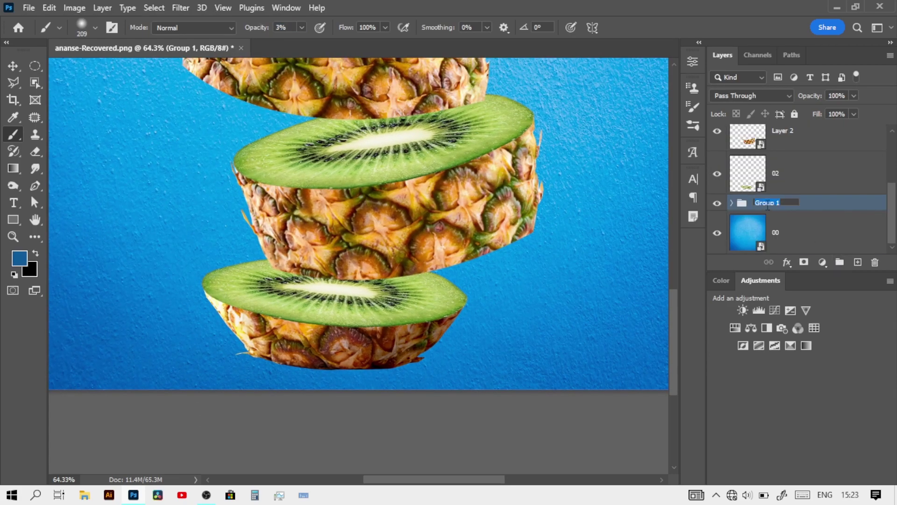
# Duplicate Exposure 1 with an inverted mask and paint a patch of the middle pineapple piece at 20% opacity.
pyautogui.hotkey('alt', ']')
pyautogui.scroll(-1, 771, 227)
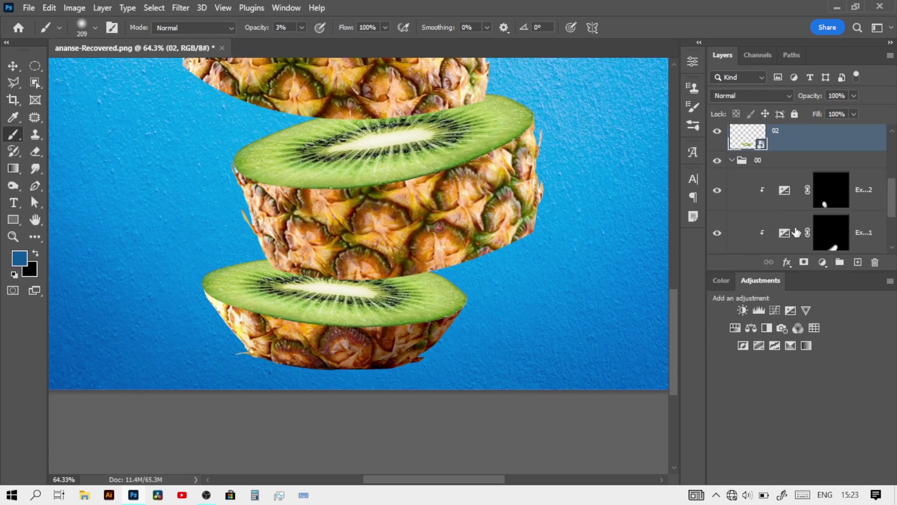
pyautogui.moveTo(779, 127); pyautogui.dragTo(767, 187)
pyautogui.hotkey('ctrl', 'i')
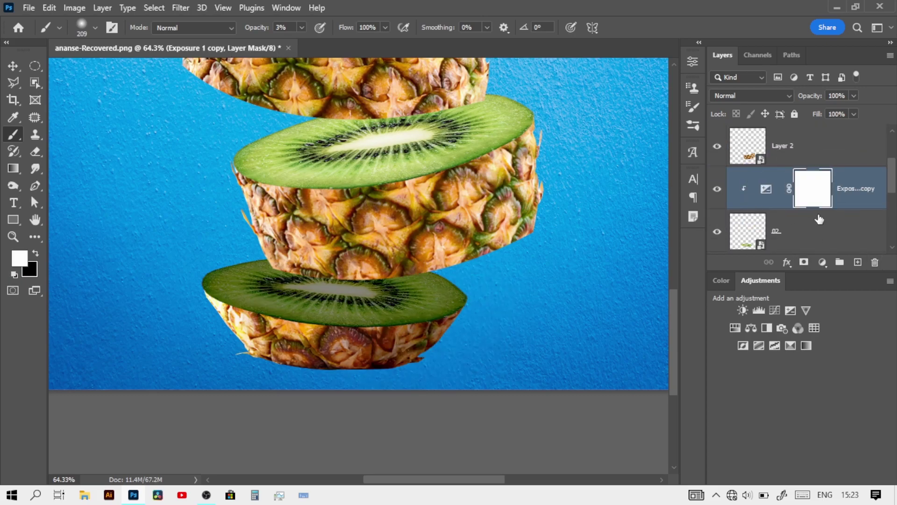
pyautogui.keyDown('alt'); pyautogui.scroll(2, 318, 276); pyautogui.keyUp('alt')
pyautogui.rightClick(337, 248)
pyautogui.click(280, 28)
pyautogui.write('20')
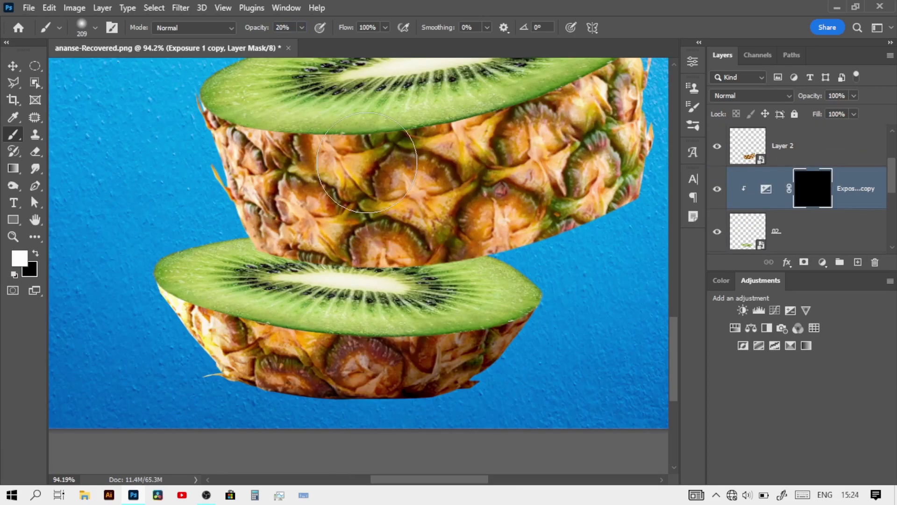
pyautogui.moveTo(559, 224)
pyautogui.mouseDown()
pyautogui.moveTo(490, 234)
pyautogui.moveTo(474, 254)
pyautogui.mouseUp()
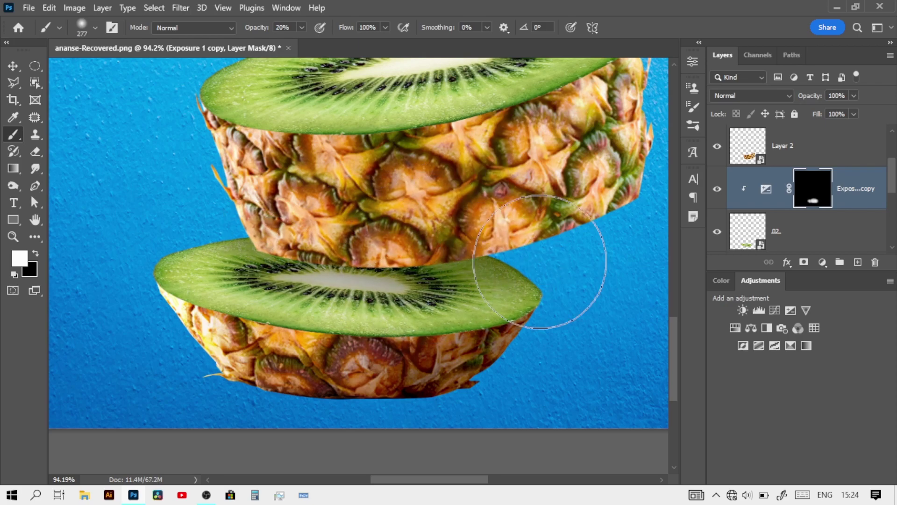
# Add another clipped Exposure copy with a black mask and brighten the lower piece near the kiwi.
pyautogui.click(789, 159)
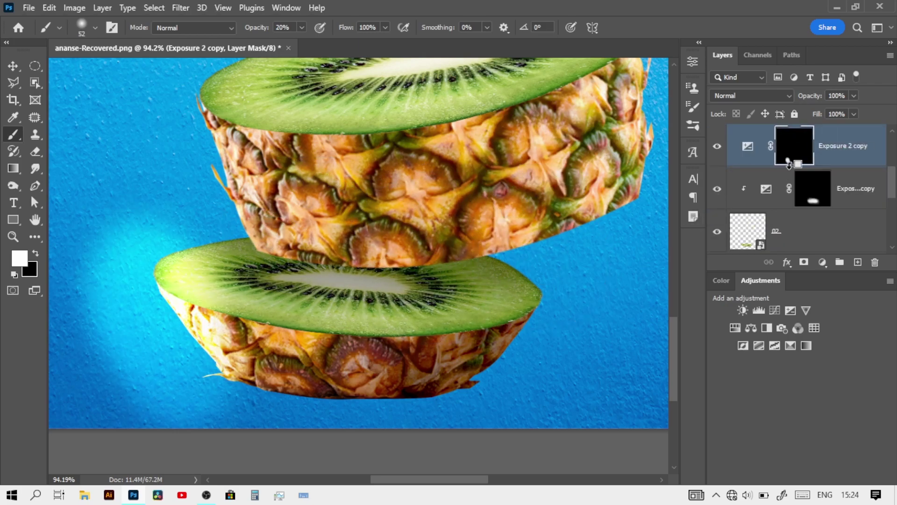
pyautogui.keyDown('alt'); pyautogui.click(790, 164); pyautogui.keyUp('alt')
pyautogui.hotkey('ctrl', 'i')
pyautogui.hotkey('ctrl', 'i')
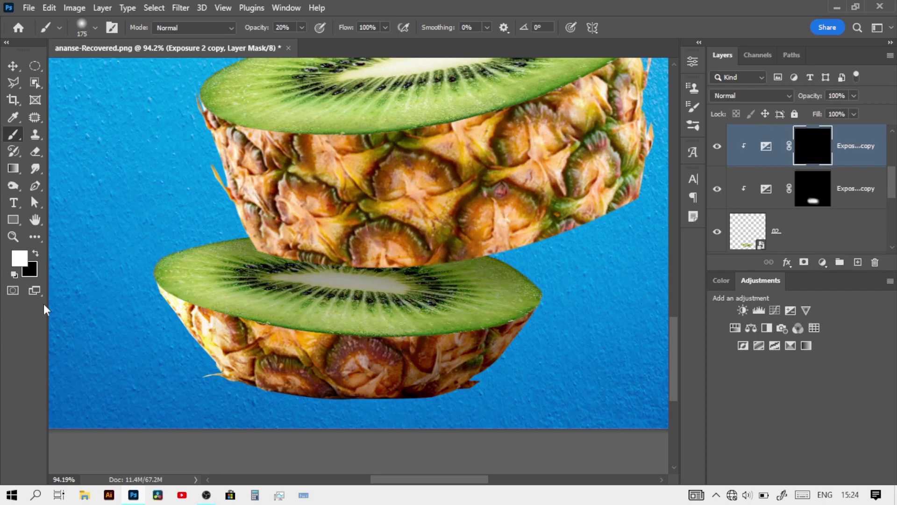
pyautogui.moveTo(257, 339); pyautogui.dragTo(281, 341)
pyautogui.click(239, 320)
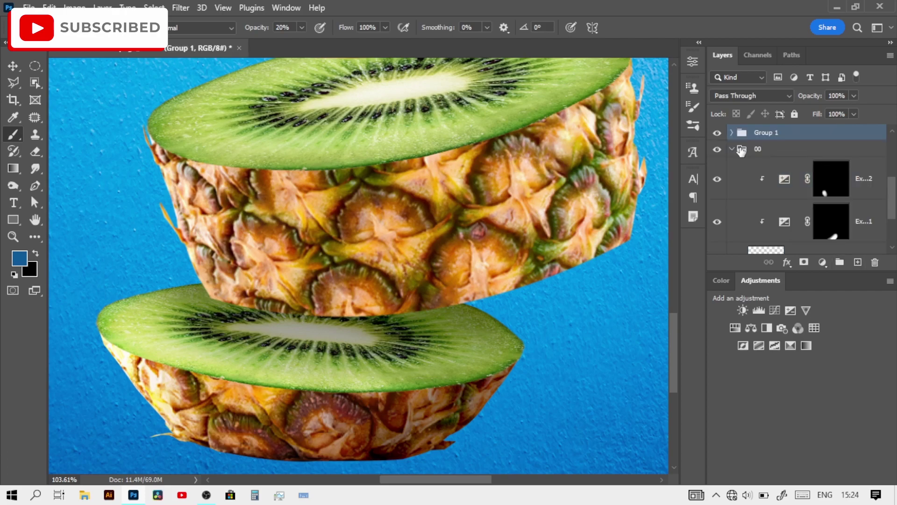
# Collapse group 00, rename the new group to 01, and select the Layer 2 slice.
pyautogui.click(733, 149)
pyautogui.doubleClick(756, 187)
pyautogui.click(731, 187)
pyautogui.click(747, 161)
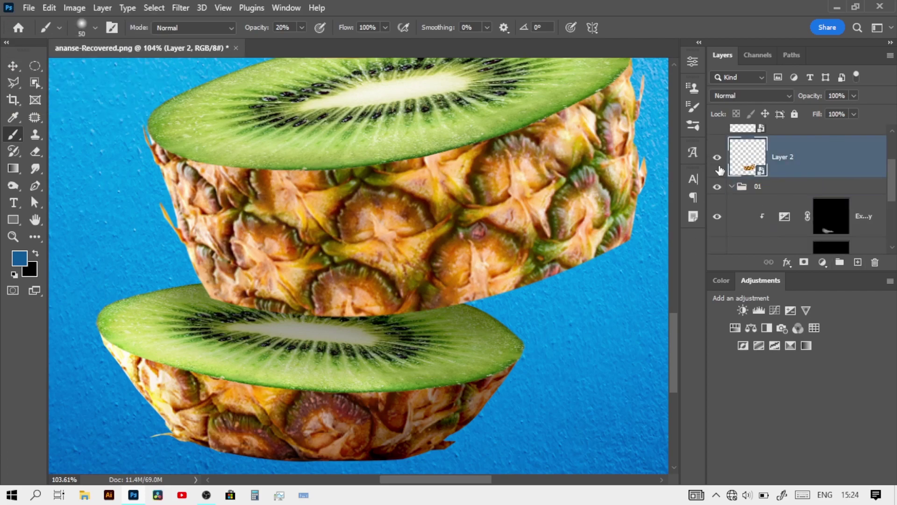
# Enlarge the brush and add a layer mask to the Layer 2 pineapple slice.
pyautogui.scroll(1, 532, 239)
pyautogui.rightClick(281, 197)
pyautogui.moveTo(355, 216); pyautogui.dragTo(369, 217)
pyautogui.press('Return')
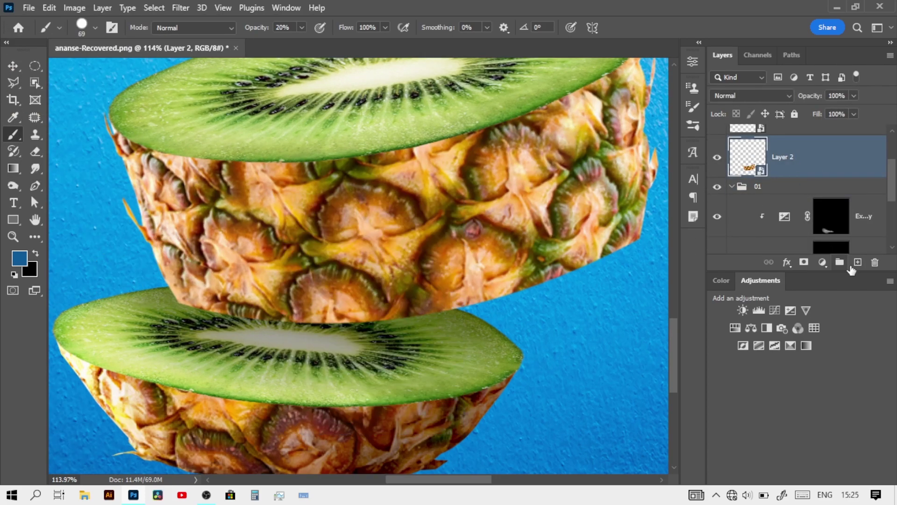
pyautogui.click(35, 255)
# Scroll across the canvas to inspect the pineapple slice edges.
pyautogui.scroll(2, 201, 314)
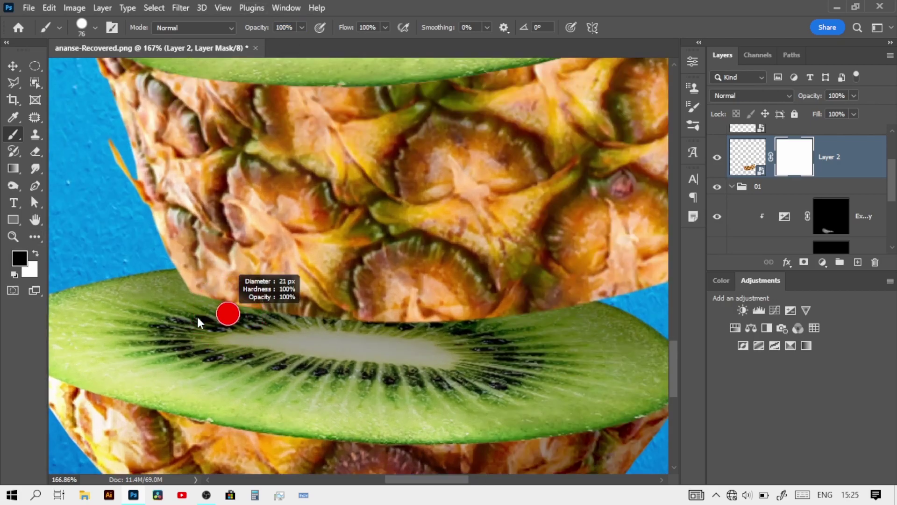
pyautogui.scroll(3, 190, 285)
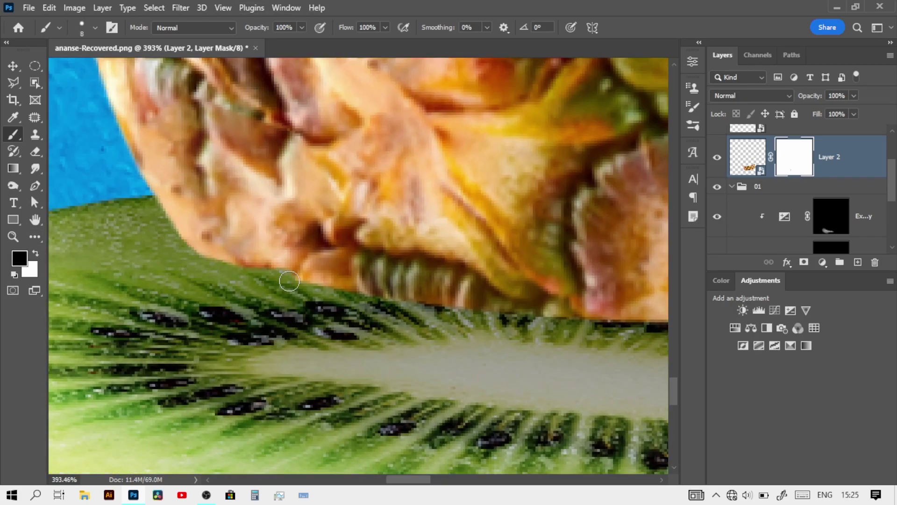
pyautogui.hscroll(1, 328, 294)
pyautogui.hscroll(1, 381, 311)
pyautogui.hscroll(1, 398, 304)
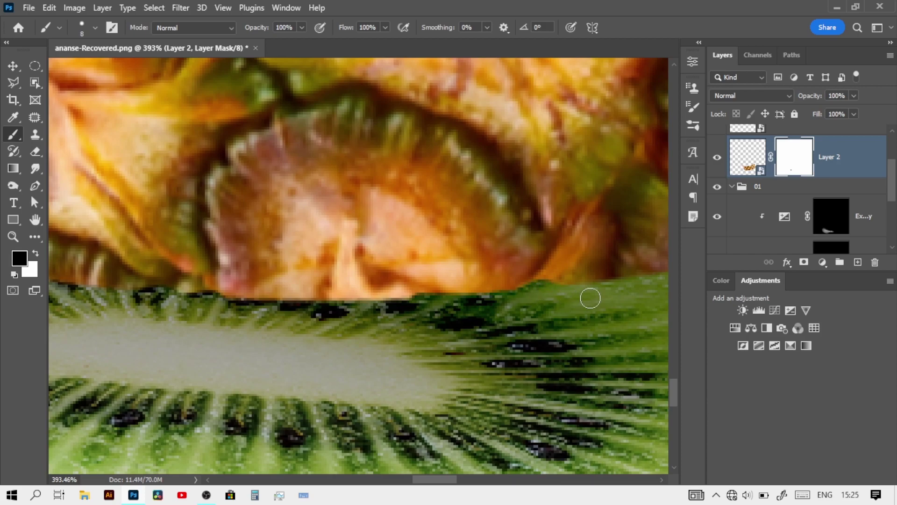
pyautogui.hscroll(1, 475, 294)
pyautogui.hscroll(1, 383, 316)
pyautogui.hscroll(2, 267, 332)
pyautogui.hscroll(1, 353, 300)
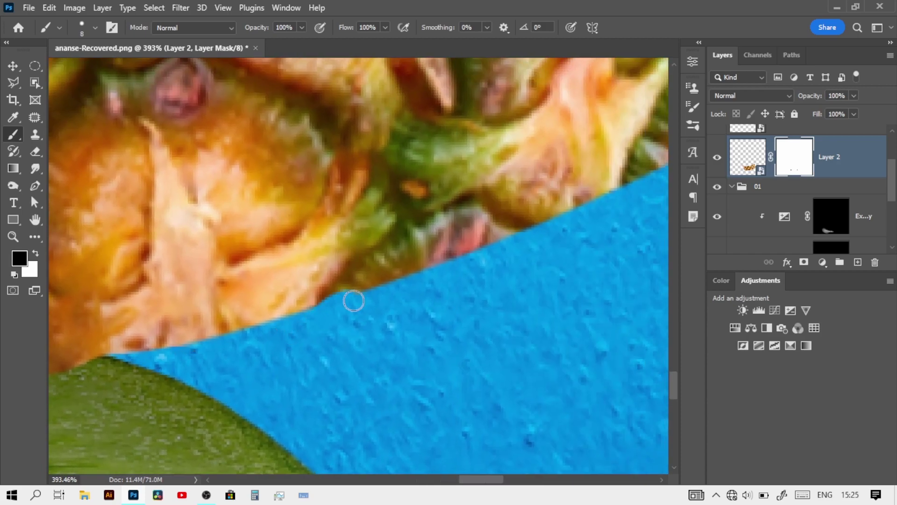
pyautogui.hscroll(1, 354, 301)
pyautogui.scroll(1, 446, 272)
pyautogui.hscroll(2, 421, 287)
pyautogui.scroll(1, 422, 287)
pyautogui.hscroll(1, 527, 251)
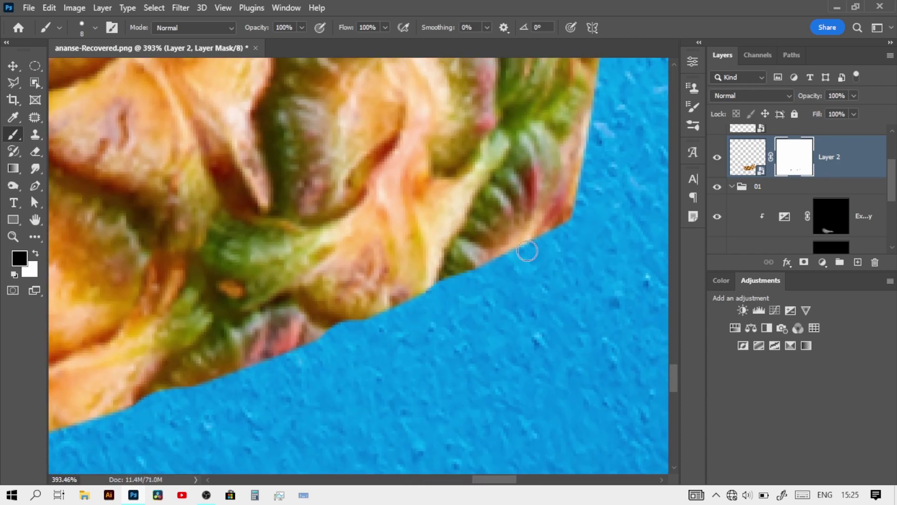
pyautogui.scroll(-5, 587, 176)
pyautogui.scroll(1, 388, 310)
# On layer 01, clean the pineapple edge along the background with a smaller brush.
pyautogui.hotkey('alt', ']')
pyautogui.hotkey('alt', ']')
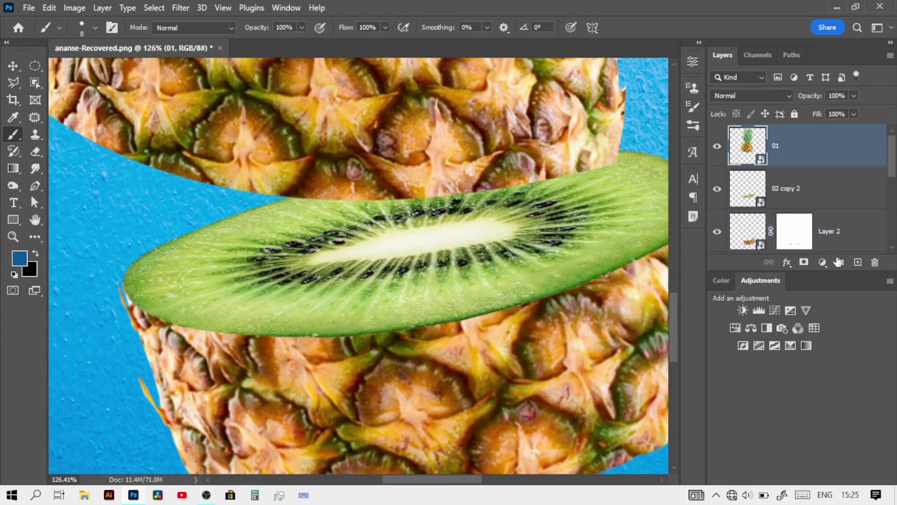
pyautogui.scroll(4, 292, 220)
pyautogui.scroll(1, 176, 236)
pyautogui.scroll(1, 210, 243)
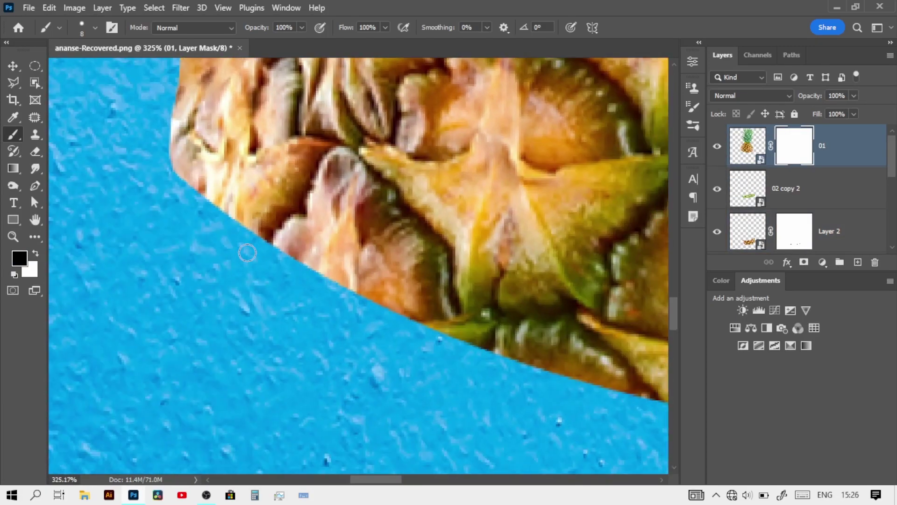
pyautogui.scroll(2, 244, 252)
pyautogui.press('[')
pyautogui.press('[')
pyautogui.press('[')
pyautogui.scroll(-1, 269, 243)
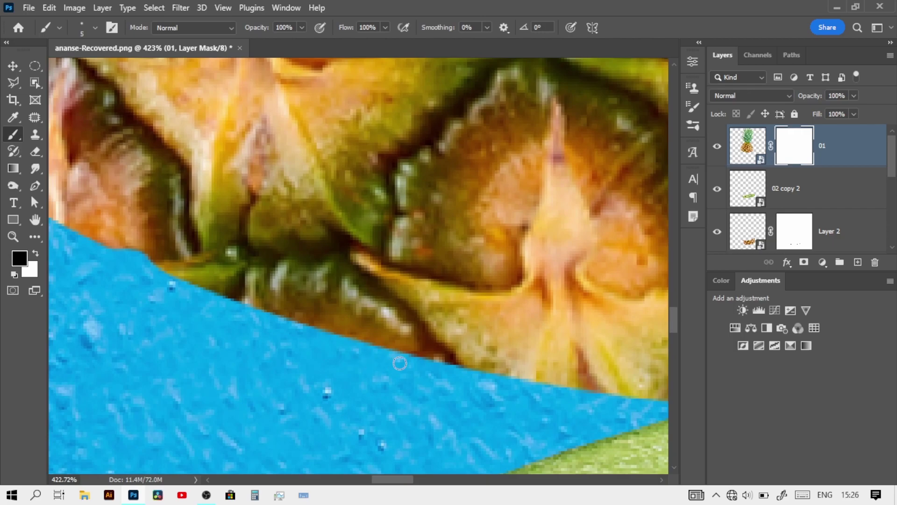
pyautogui.moveTo(465, 377); pyautogui.dragTo(230, 371)
pyautogui.moveTo(421, 373)
pyautogui.mouseDown()
pyautogui.moveTo(233, 327)
pyautogui.moveTo(234, 304)
pyautogui.mouseUp()
pyautogui.moveTo(444, 350)
pyautogui.mouseDown()
pyautogui.moveTo(257, 303)
pyautogui.moveTo(298, 307)
pyautogui.mouseUp()
pyautogui.scroll(-1, 546, 252)
pyautogui.scroll(-1, 514, 233)
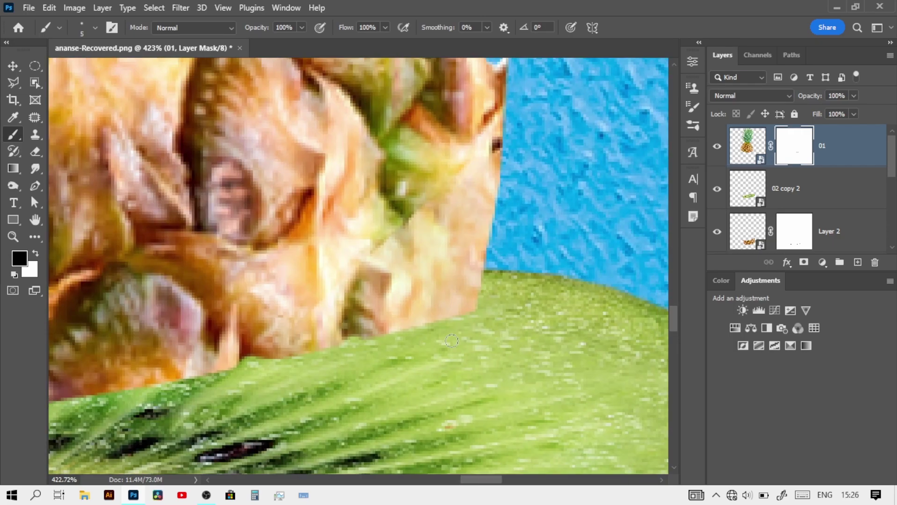
pyautogui.scroll(-2, 514, 196)
pyautogui.scroll(3, 472, 324)
pyautogui.scroll(-6, 494, 299)
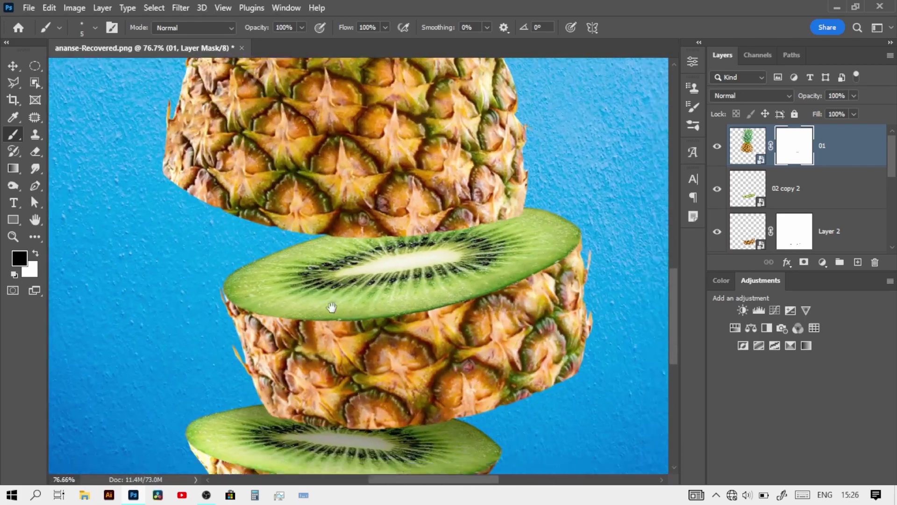
pyautogui.click(864, 215)
pyautogui.scroll(-1, 864, 215)
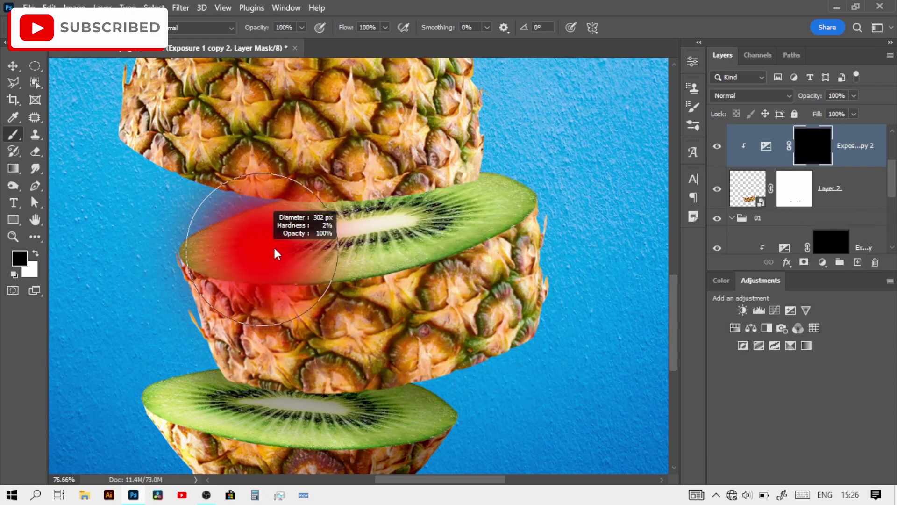
# Paint white at 25% opacity to lighten the right side of the middle pineapple piece.
pyautogui.press('2')
pyautogui.press('5')
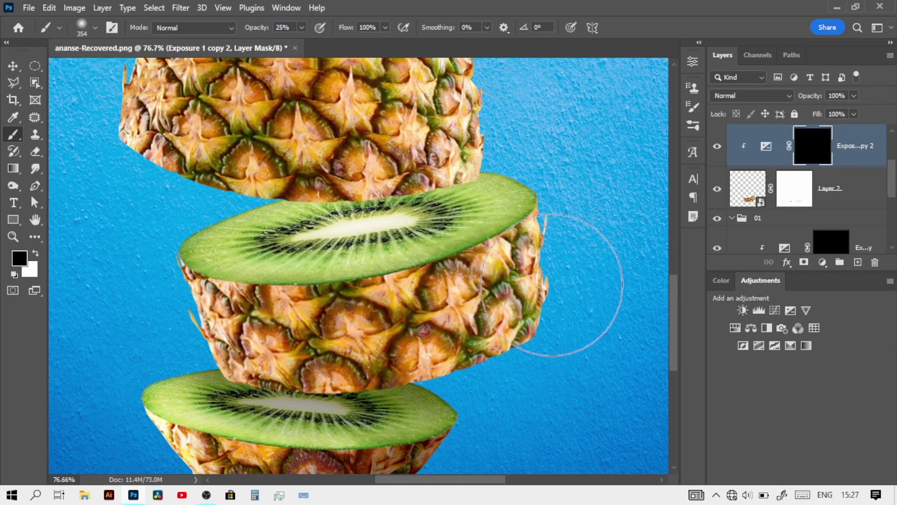
pyautogui.press('x')
pyautogui.moveTo(565, 220); pyautogui.dragTo(434, 434)
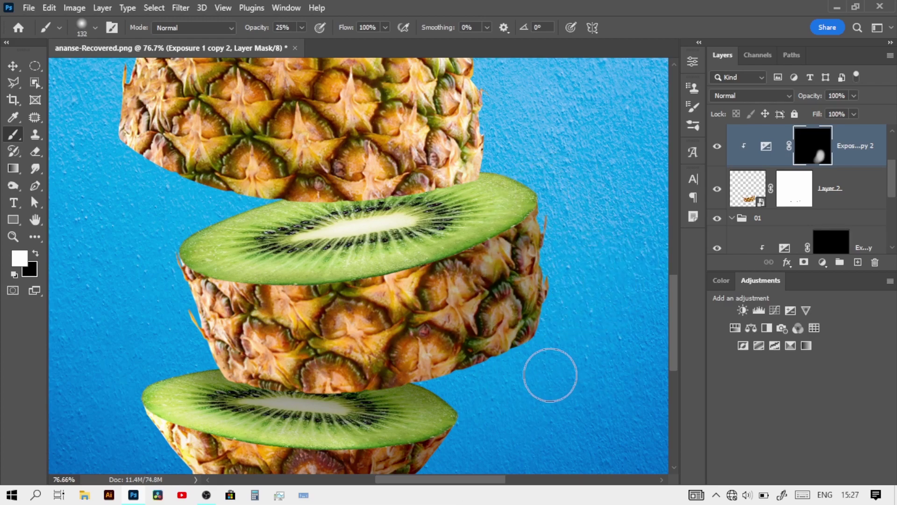
# Add a clipped Exposure copy with a black mask and lighten the middle piece's left side.
pyautogui.hotkey('ctrl', 'j')
pyautogui.hotkey('ctrl', 'i')
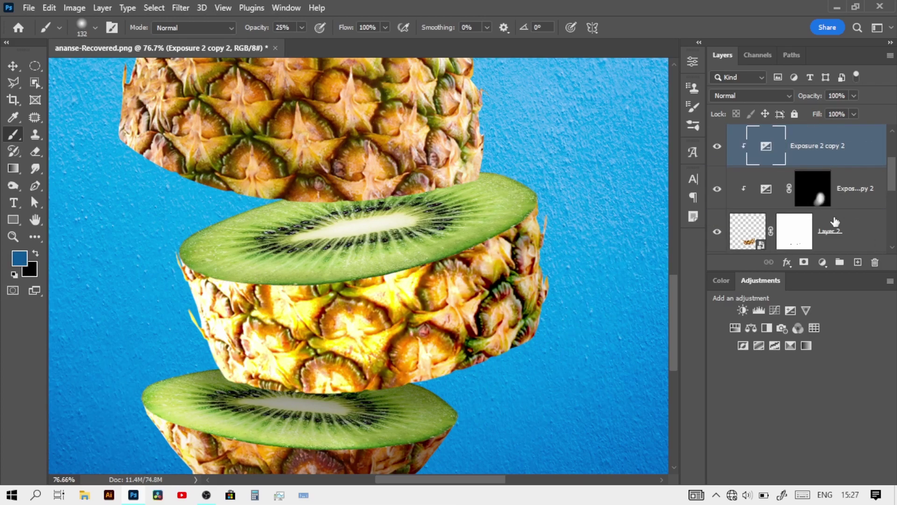
pyautogui.hotkey('ctrl', 'BackSpace')
pyautogui.moveTo(168, 282); pyautogui.dragTo(219, 327)
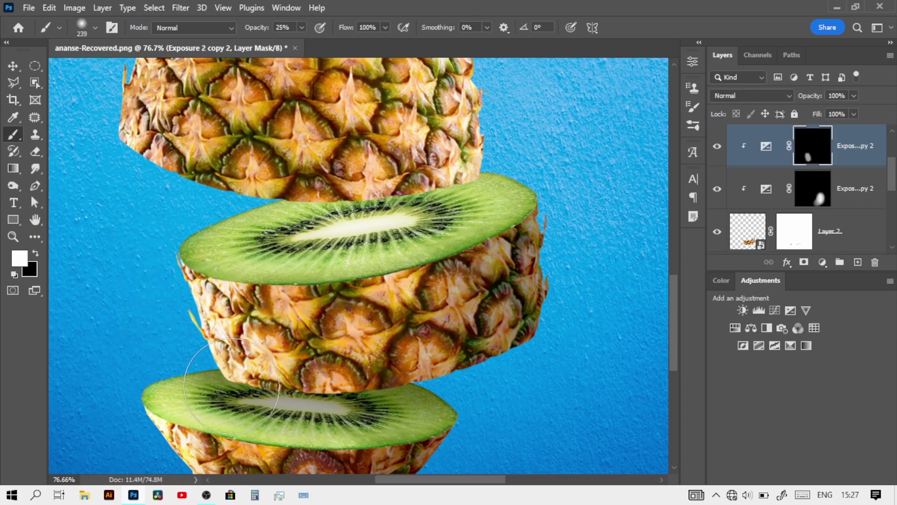
pyautogui.press('0')
pyautogui.press('3')
# Sample the background blue as paint colour and select the slice's layers for grouping.
pyautogui.scroll(2, 184, 231)
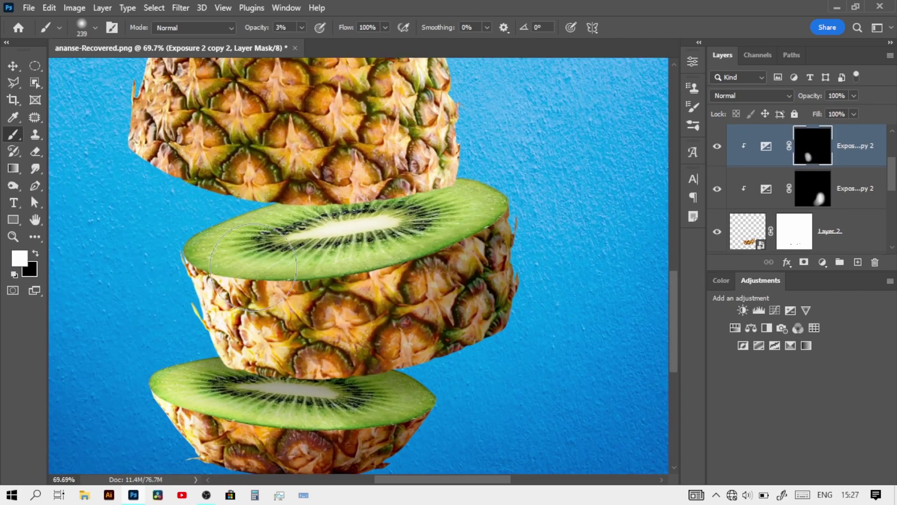
pyautogui.press('x')
pyautogui.press('x')
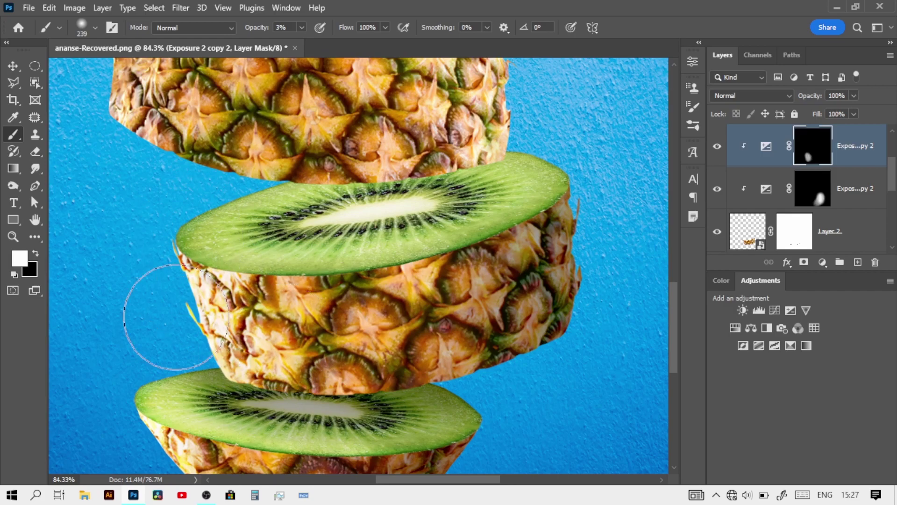
pyautogui.keyDown('alt'); pyautogui.click(160, 310); pyautogui.keyUp('alt')
pyautogui.scroll(-2, 160, 310)
pyautogui.click(786, 226)
# Group the selected slice layers and name the group 01.
pyautogui.hotkey('ctrl', 'g')
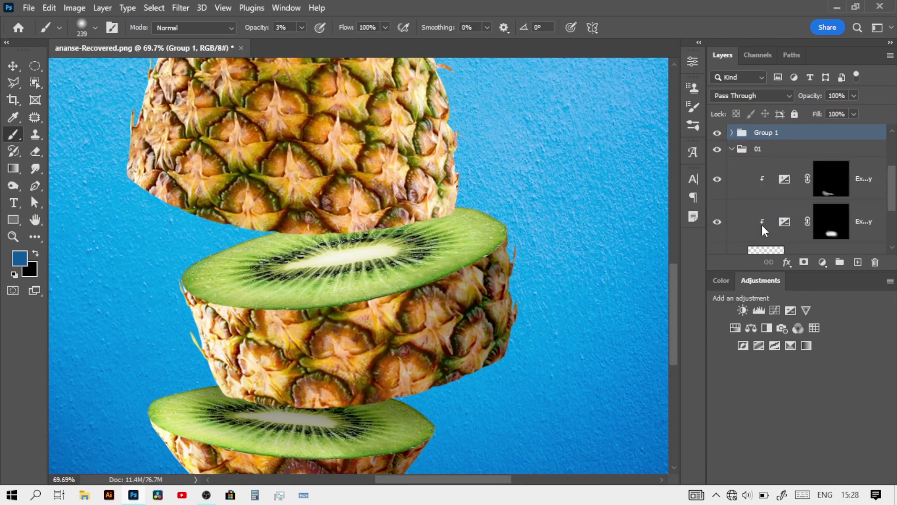
pyautogui.write('01')
pyautogui.press('Return')
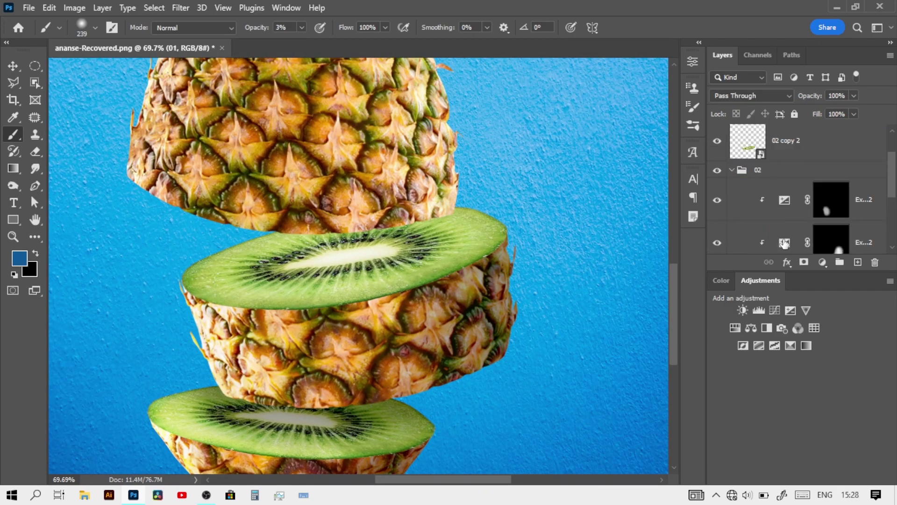
# Add a clipped, inverted Exposure copy above the kiwi and paint its centre at 20%.
pyautogui.moveTo(798, 126); pyautogui.dragTo(798, 136)
pyautogui.hotkey('ctrl', 'i')
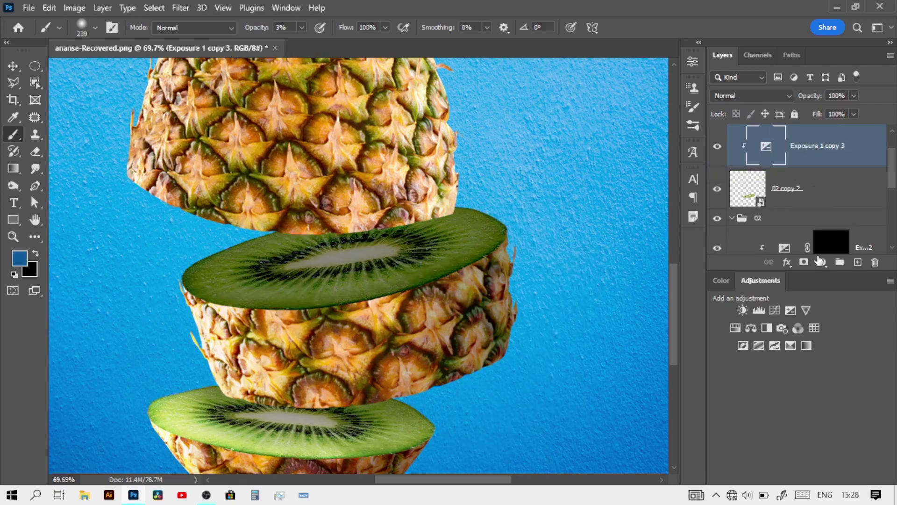
pyautogui.hotkey('ctrl', 'i')
pyautogui.write('0')
pyautogui.press('Return')
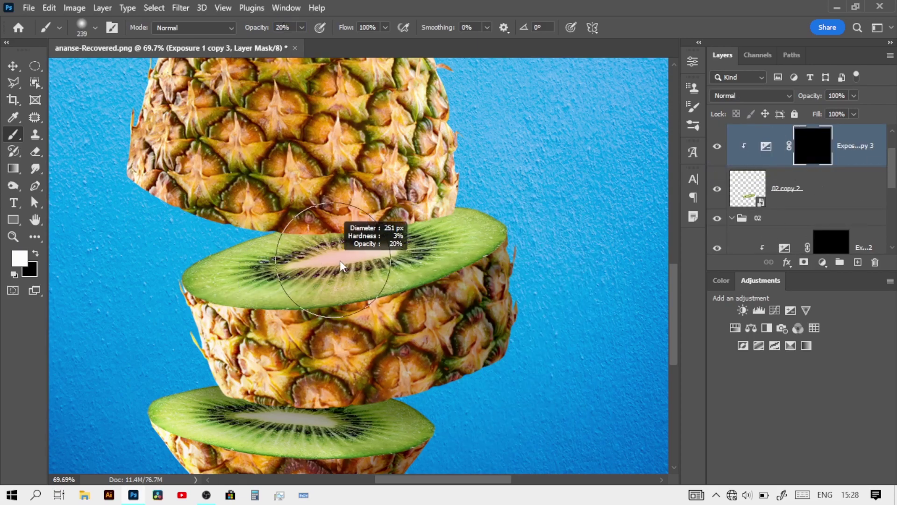
pyautogui.scroll(2, 421, 229)
pyautogui.moveTo(210, 262)
pyautogui.mouseDown()
pyautogui.moveTo(473, 208)
pyautogui.moveTo(287, 228)
pyautogui.mouseUp()
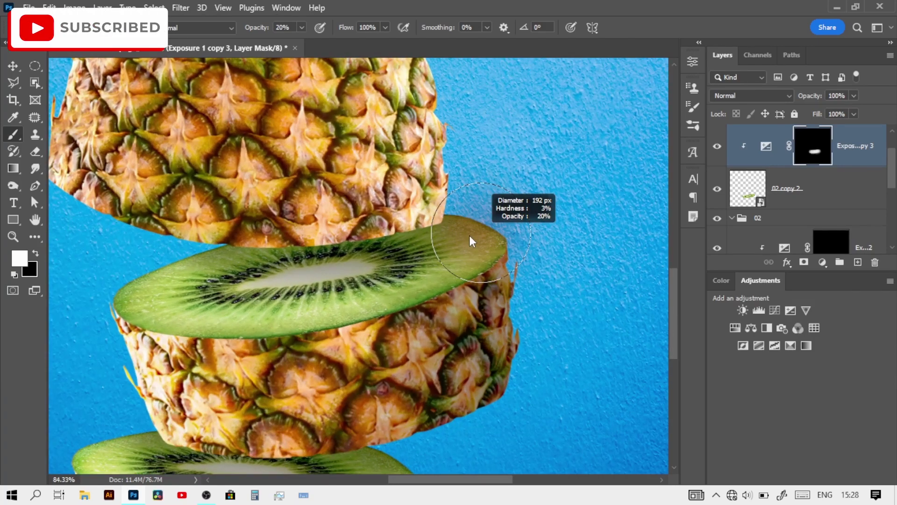
# Add a second hidden Exposure copy and brighten the kiwi's lower-left edge.
pyautogui.hotkey('alt', 'BackSpace')
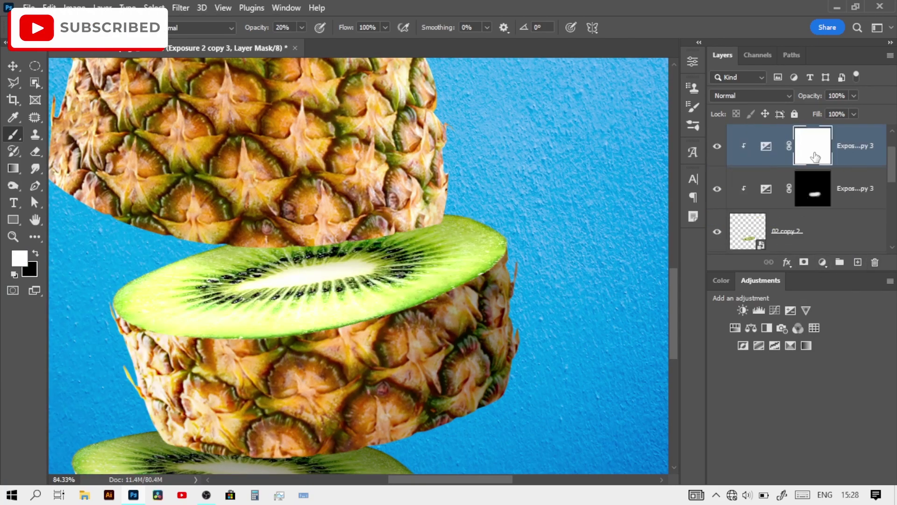
pyautogui.hotkey('ctrl', 'BackSpace')
pyautogui.moveTo(151, 333); pyautogui.dragTo(104, 260)
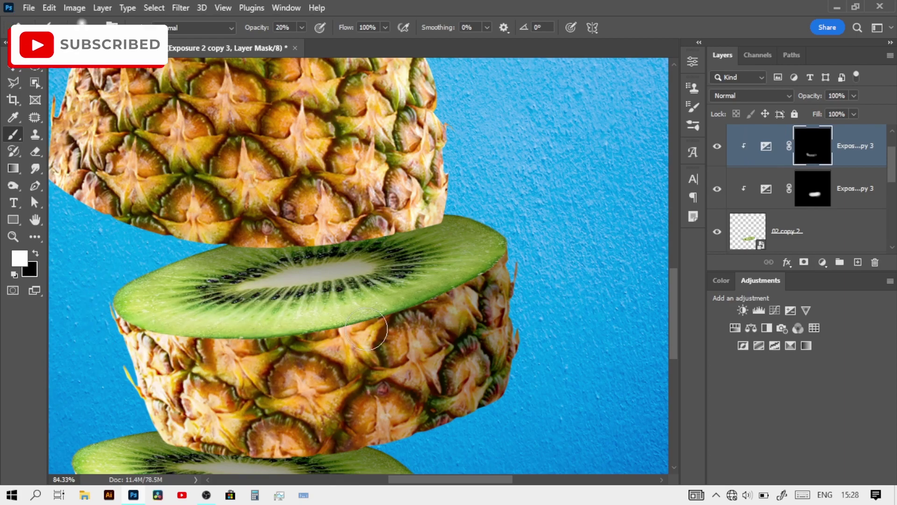
pyautogui.press(']')
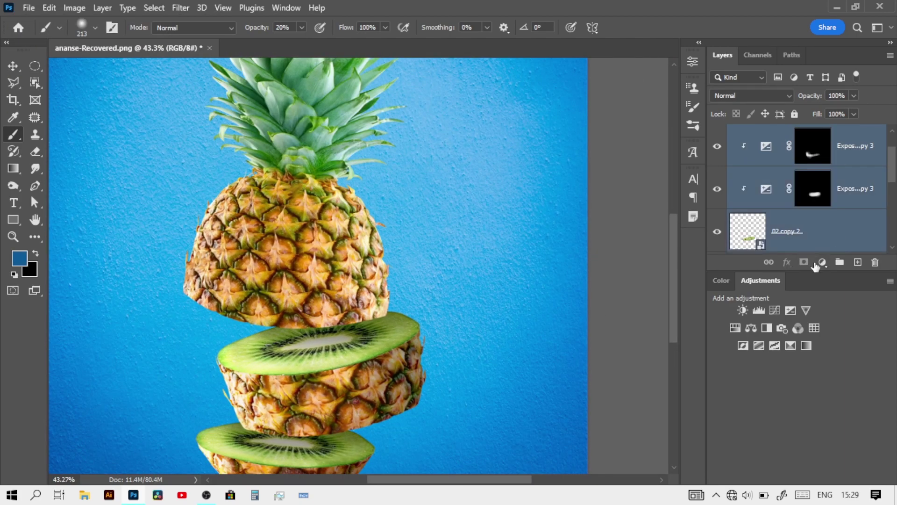
pyautogui.doubleClick(763, 133)
# Name the group 03 and add a clipped, hidden Exposure copy above the top pineapple piece.
pyautogui.write('03')
pyautogui.press('Return')
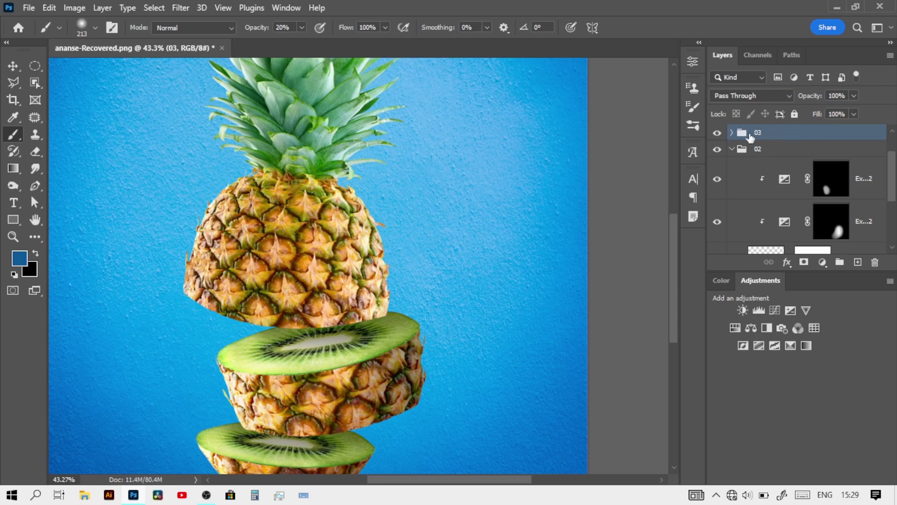
pyautogui.click(731, 149)
pyautogui.click(730, 175)
pyautogui.moveTo(817, 201); pyautogui.dragTo(817, 147)
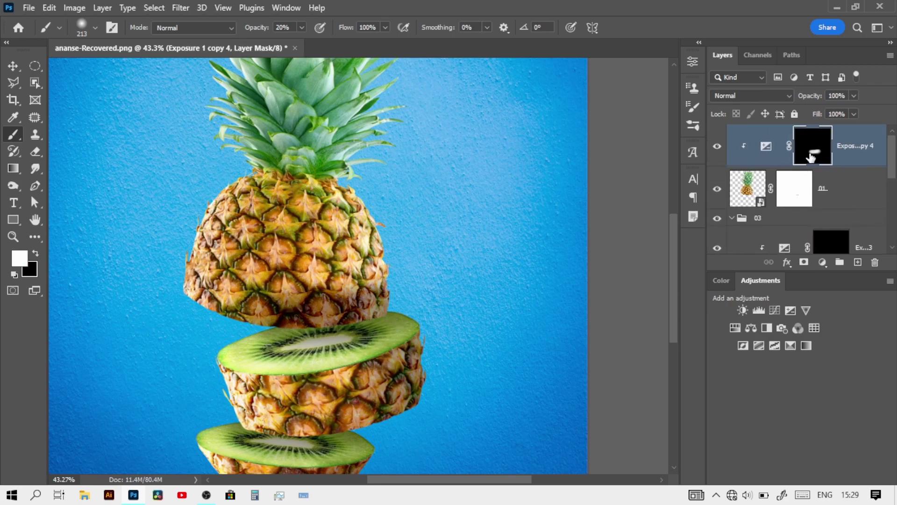
pyautogui.hotkey('ctrl', 'i')
pyautogui.hotkey('ctrl', 'i')
pyautogui.moveTo(368, 192); pyautogui.dragTo(397, 229)
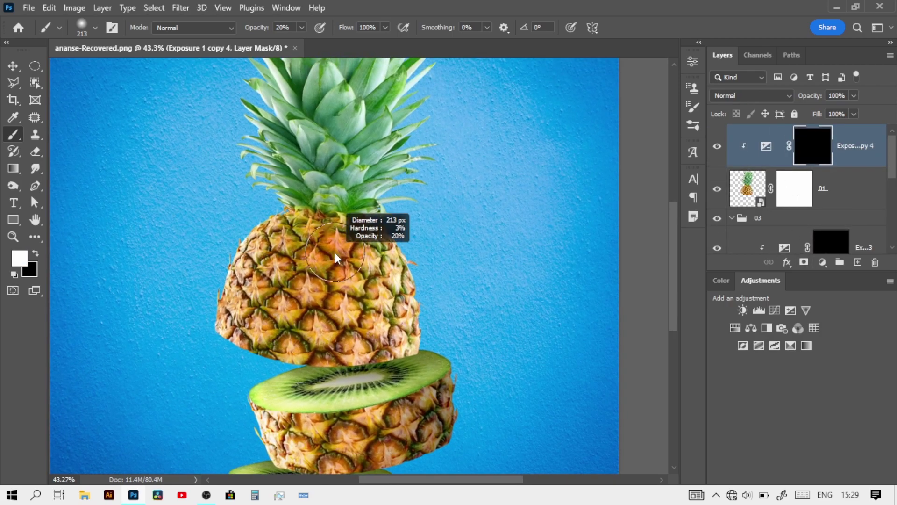
# Paint exposure shading over the top pineapple's right side, body and leaves.
pyautogui.moveTo(409, 290); pyautogui.dragTo(420, 299)
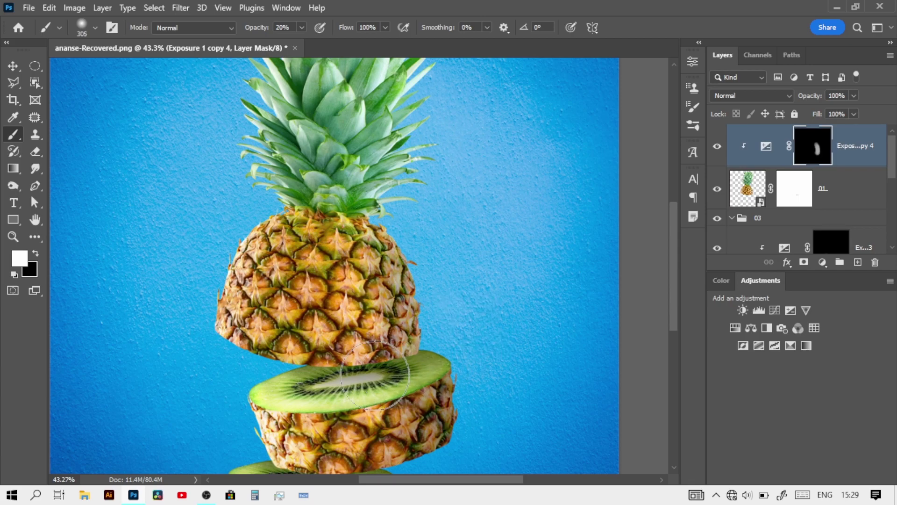
pyautogui.moveTo(440, 250); pyautogui.dragTo(393, 378)
pyautogui.moveTo(400, 181); pyautogui.dragTo(348, 327)
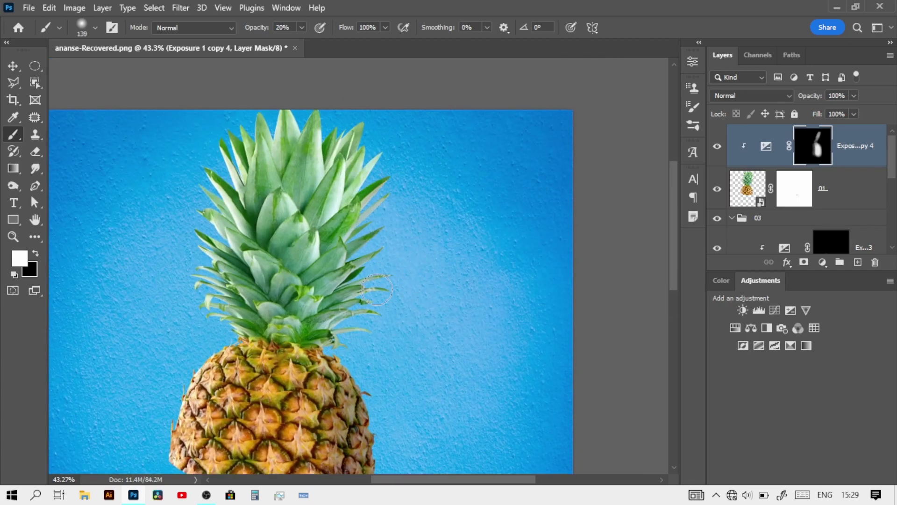
pyautogui.moveTo(391, 181)
pyautogui.mouseDown()
pyautogui.moveTo(358, 184)
pyautogui.moveTo(362, 311)
pyautogui.moveTo(378, 220)
pyautogui.mouseUp()
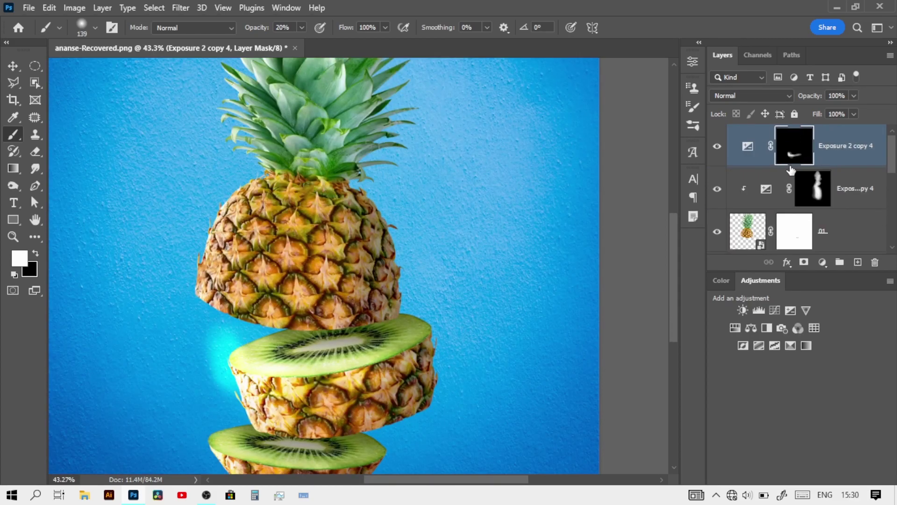
# Brighten the top pineapple piece along its left edge.
pyautogui.moveTo(201, 323); pyautogui.dragTo(189, 290)
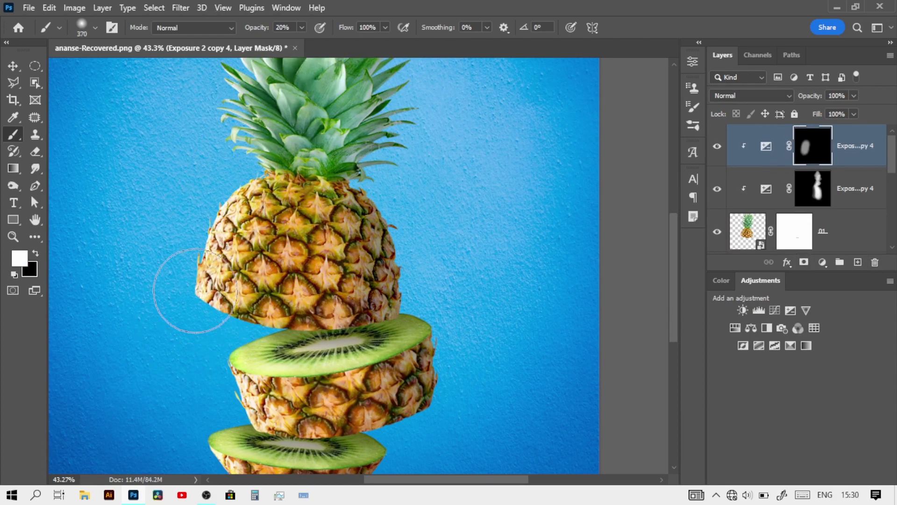
pyautogui.scroll(3, 228, 145)
pyautogui.moveTo(227, 145); pyautogui.dragTo(271, 103)
pyautogui.scroll(3, 290, 110)
pyautogui.scroll(-5, 220, 200)
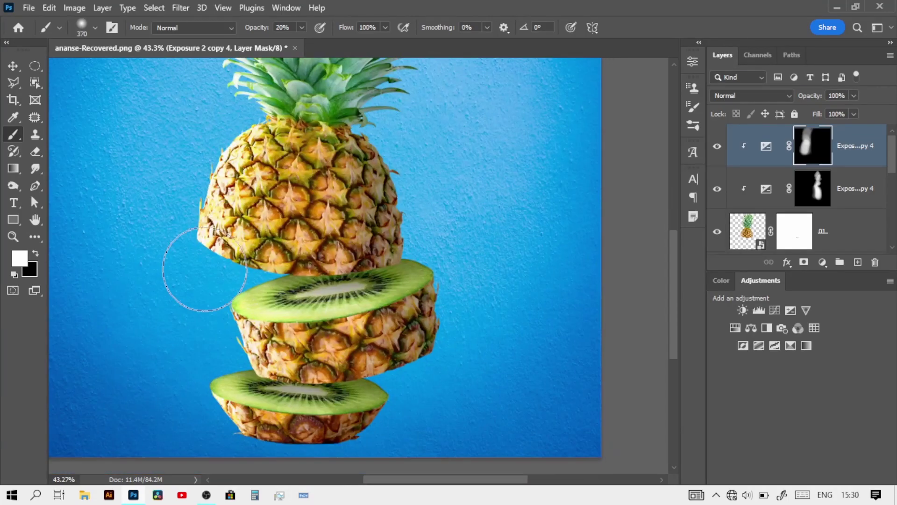
pyautogui.scroll(-3, 200, 276)
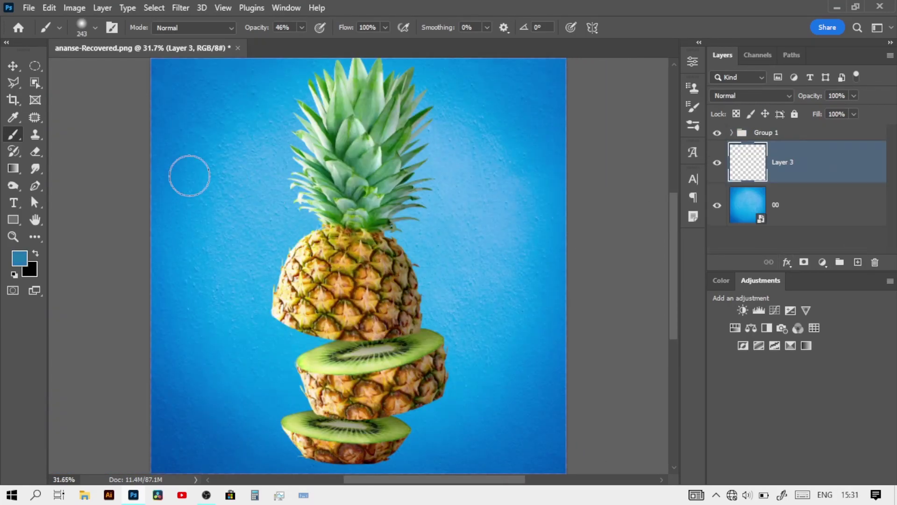
# Sample the background blue and adjust it to a slightly different blue in the Color Picker.
pyautogui.press('i')
pyautogui.click(406, 233)
pyautogui.click(20, 257)
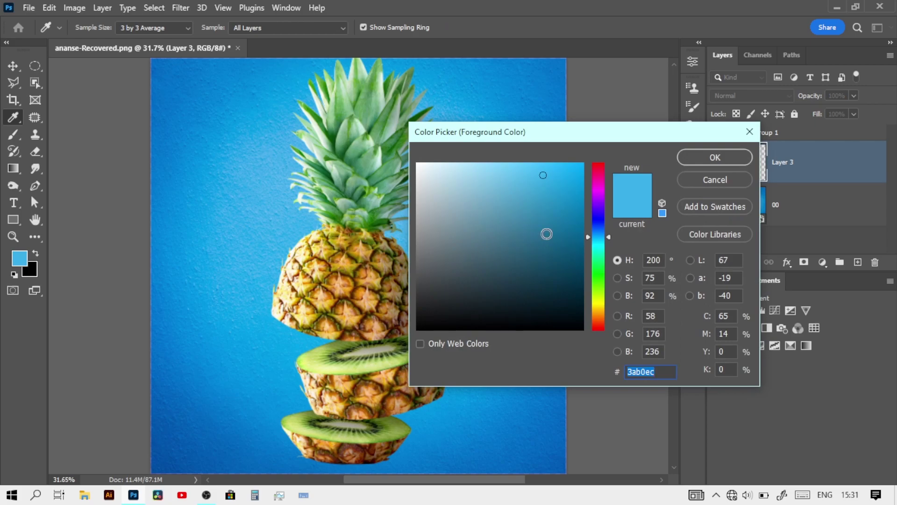
pyautogui.moveTo(595, 237); pyautogui.dragTo(596, 234)
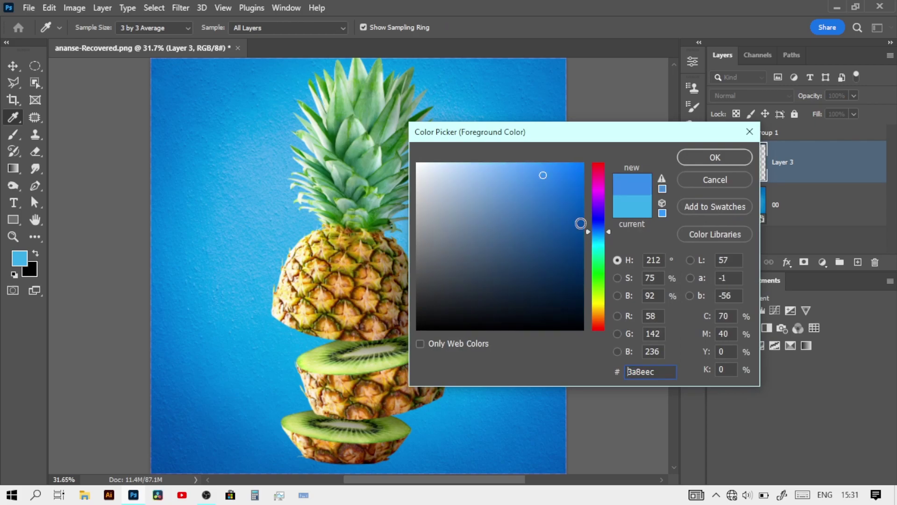
pyautogui.click(561, 183)
pyautogui.click(715, 157)
# Paint a soft blue glow on Layer 3 to the right of the pineapple leaves.
pyautogui.press('b')
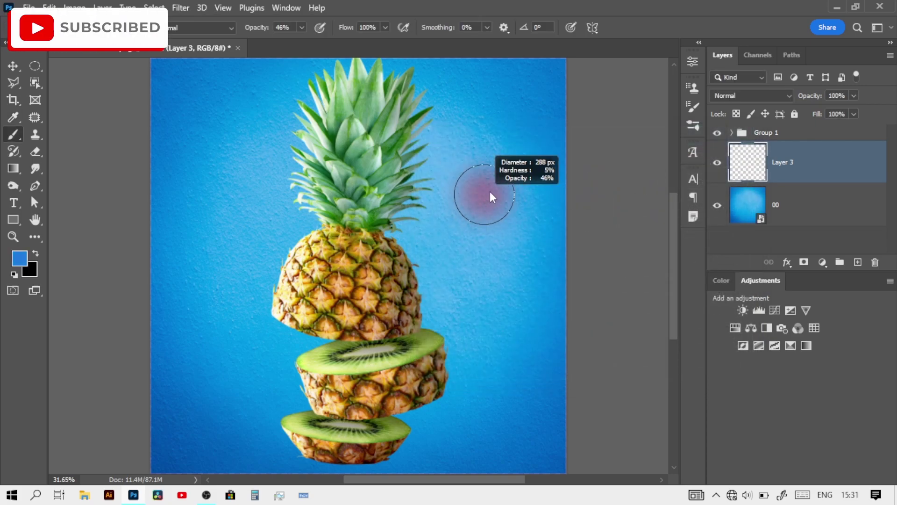
pyautogui.moveTo(491, 196)
pyautogui.mouseDown()
pyautogui.moveTo(421, 90)
pyautogui.moveTo(395, 215)
pyautogui.moveTo(404, 413)
pyautogui.mouseUp()
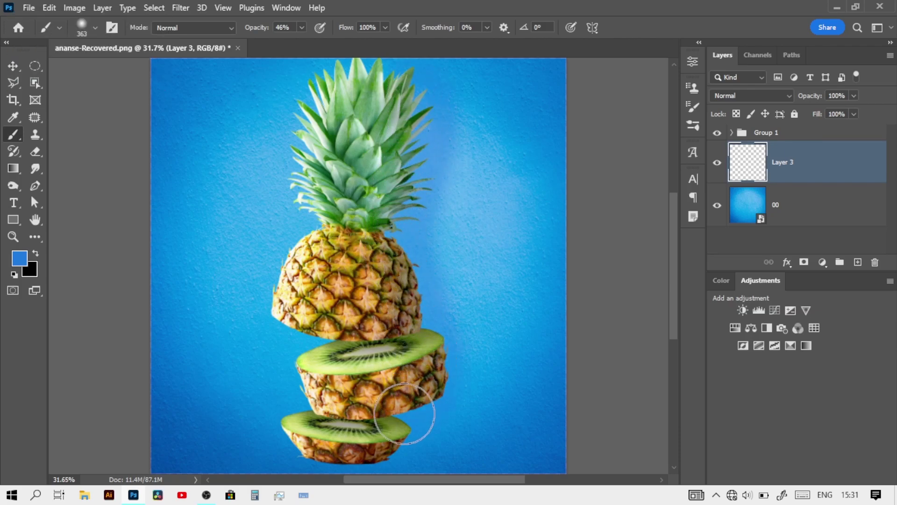
pyautogui.keyDown('alt'); pyautogui.rightClick(360, 330); pyautogui.keyUp('alt')
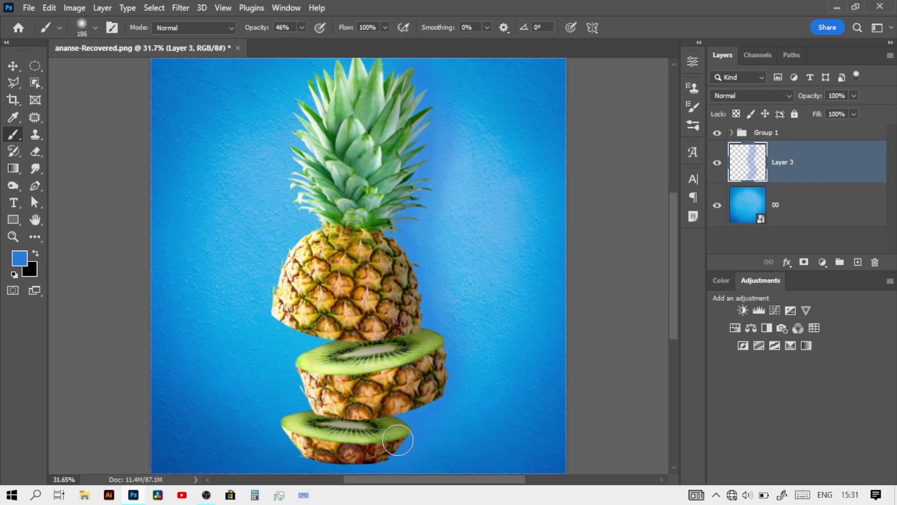
pyautogui.keyDown('alt'); pyautogui.rightClick(433, 237); pyautogui.keyUp('alt')
pyautogui.scroll(-1, 448, 194)
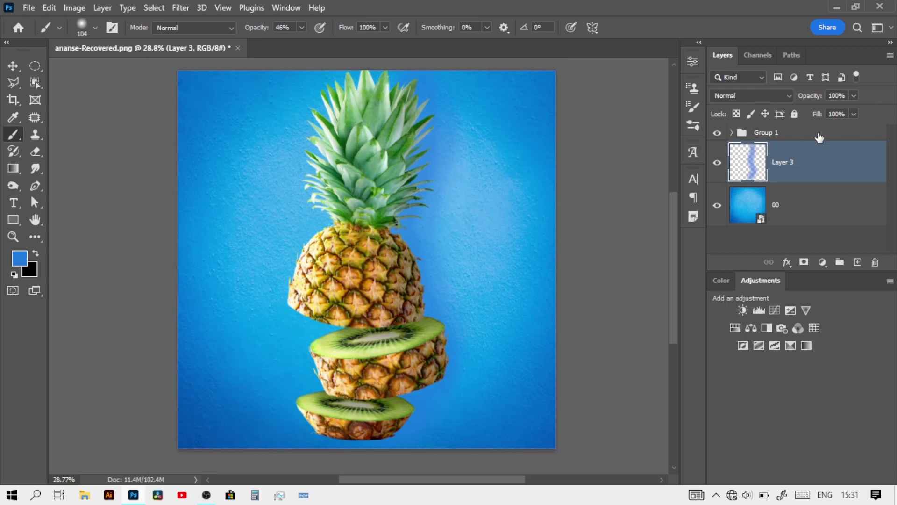